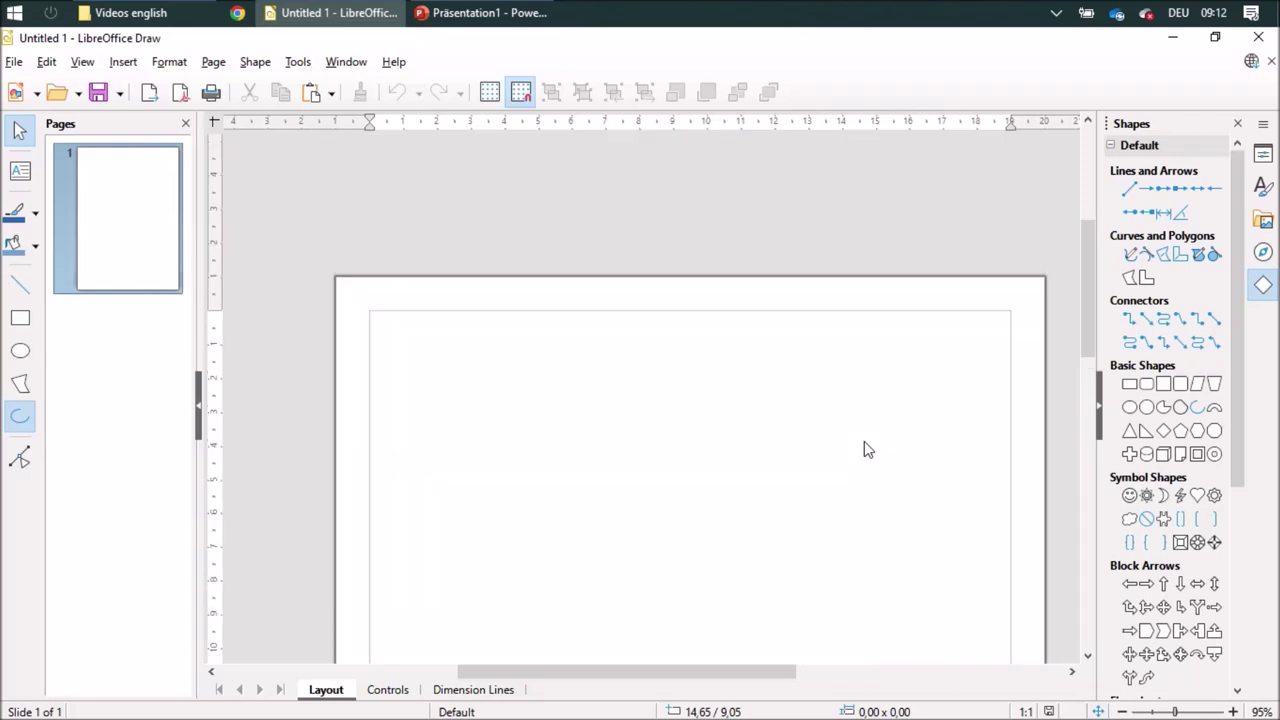
Turn on the dotted page grid and zoom in on the blank page
{"action": "left_click", "coordinate": [489, 92]}
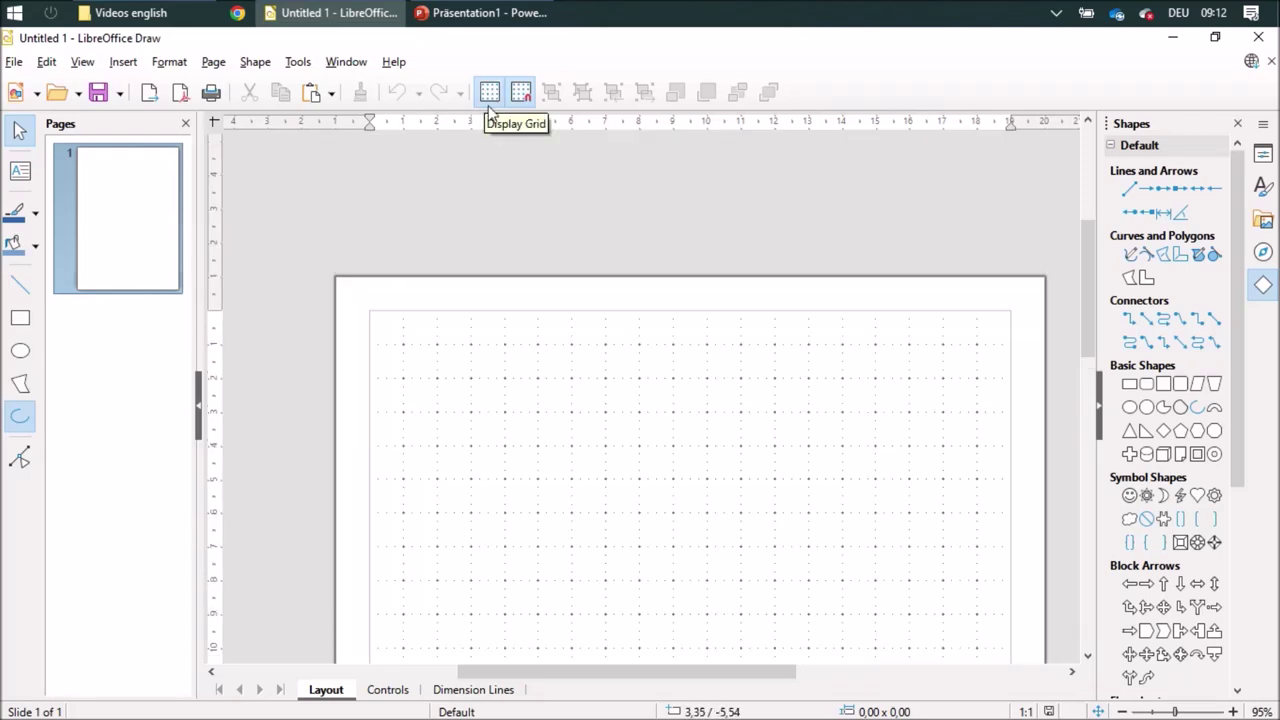
{"action": "scroll", "coordinate": [640, 466], "scroll_direction": "up", "scroll_amount": 1, "text": "ctrl"}
{"action": "scroll", "coordinate": [640, 466], "scroll_direction": "up", "scroll_amount": 1, "text": "ctrl"}
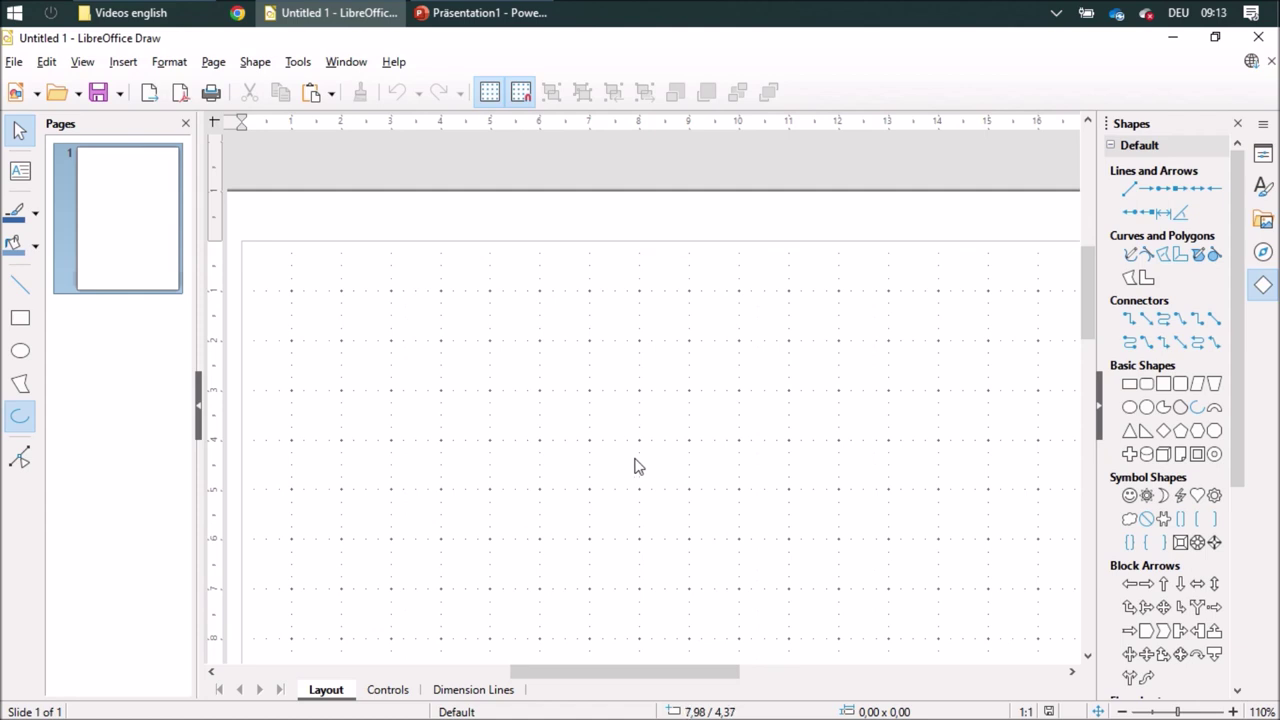
{"action": "left_click_drag", "start_coordinate": [640, 679], "coordinate": [619, 675]}
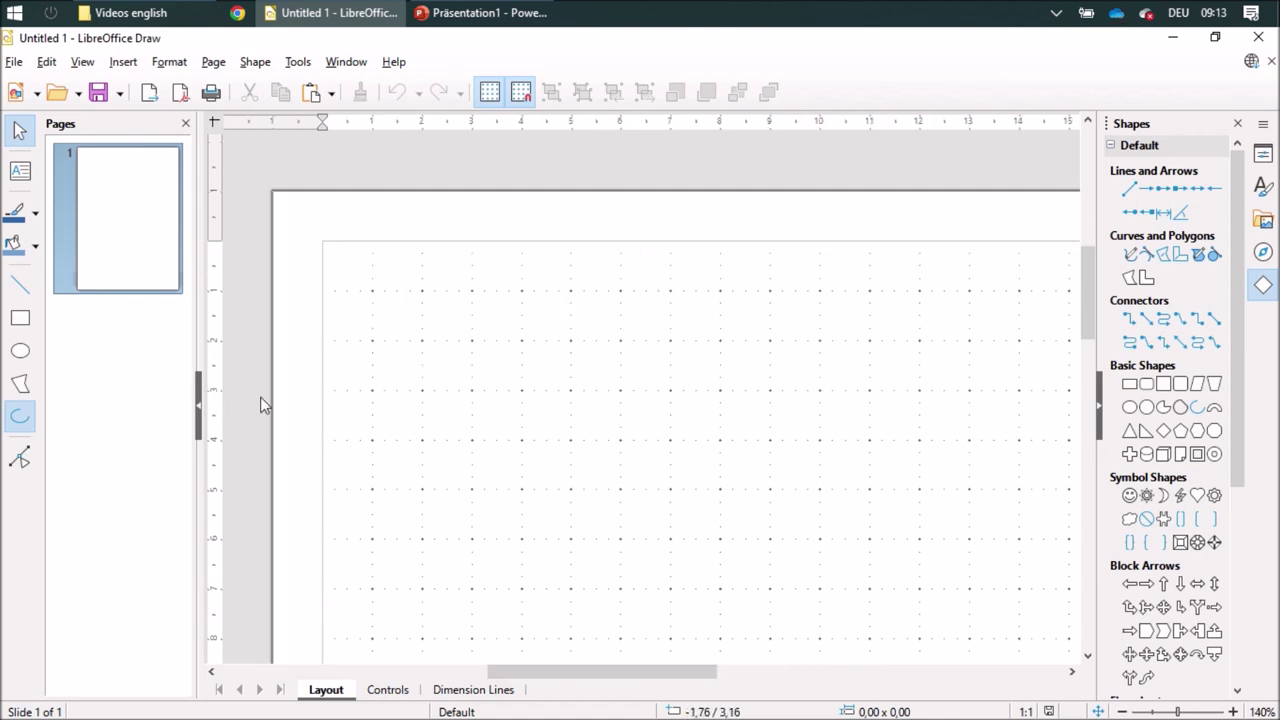
{"action": "right_click", "coordinate": [28, 432]}
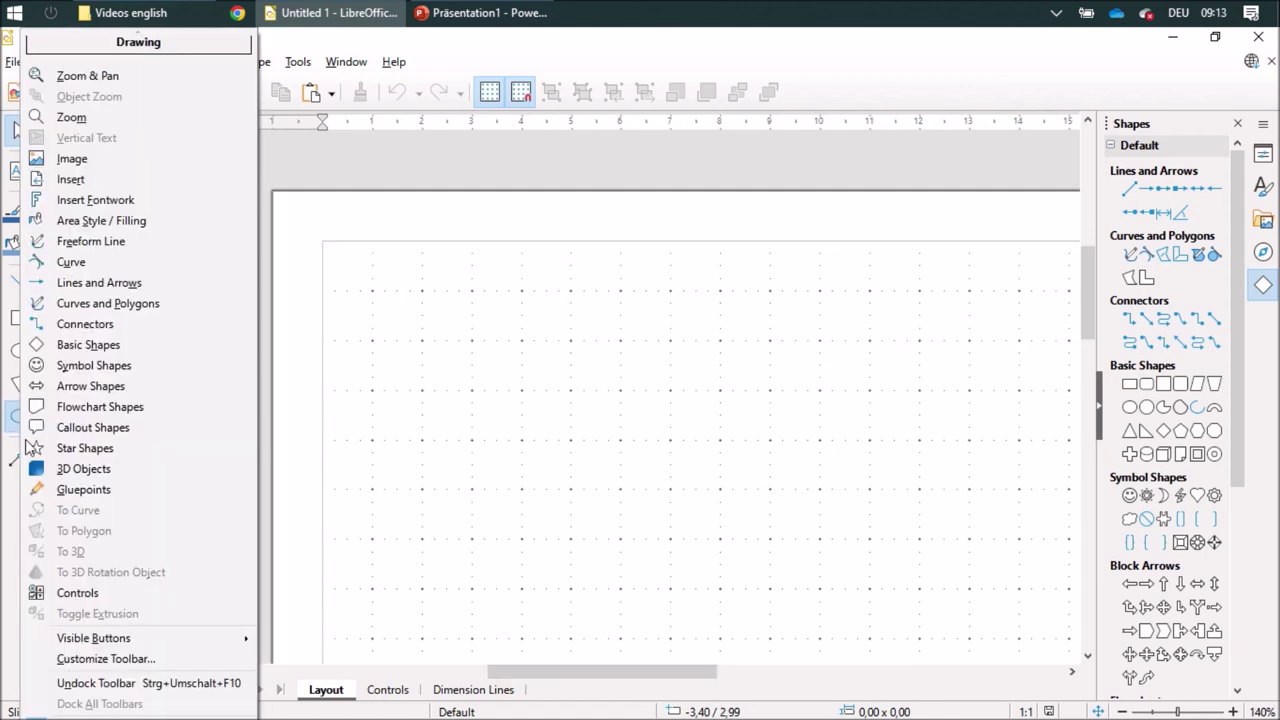
Search the drawing toolbar's customization commands for the line-end entries
{"action": "left_click", "coordinate": [106, 659]}
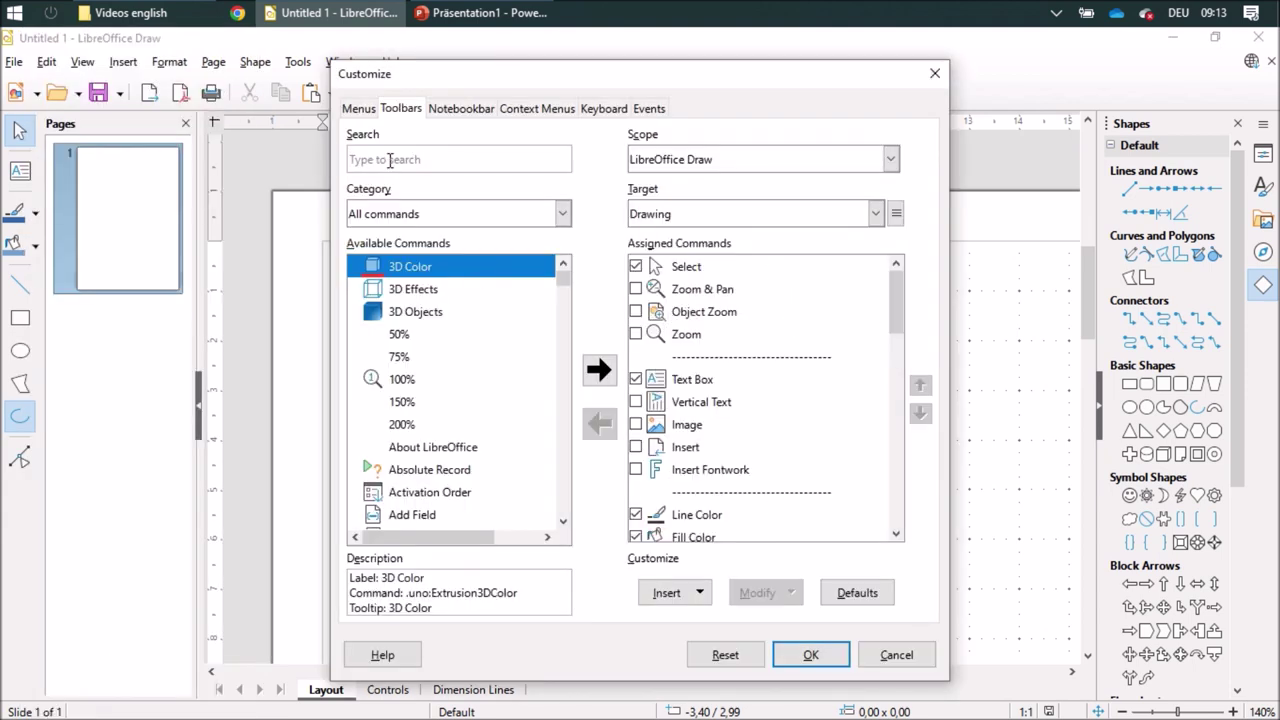
{"action": "left_click", "coordinate": [390, 160]}
{"action": "type", "text": "e"}
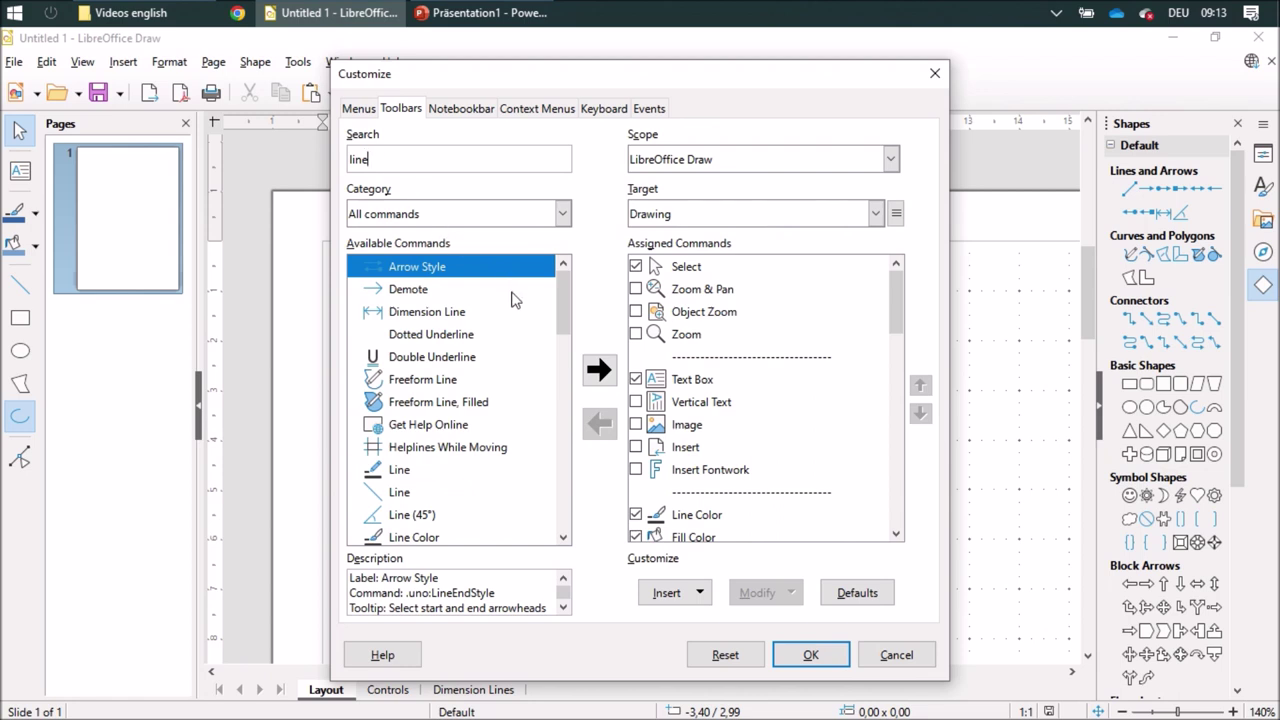
{"action": "scroll", "coordinate": [512, 298], "scroll_direction": "down", "scroll_amount": 1}
{"action": "scroll", "coordinate": [512, 298], "scroll_direction": "down", "scroll_amount": 1}
{"action": "scroll", "coordinate": [512, 298], "scroll_direction": "down", "scroll_amount": 4}
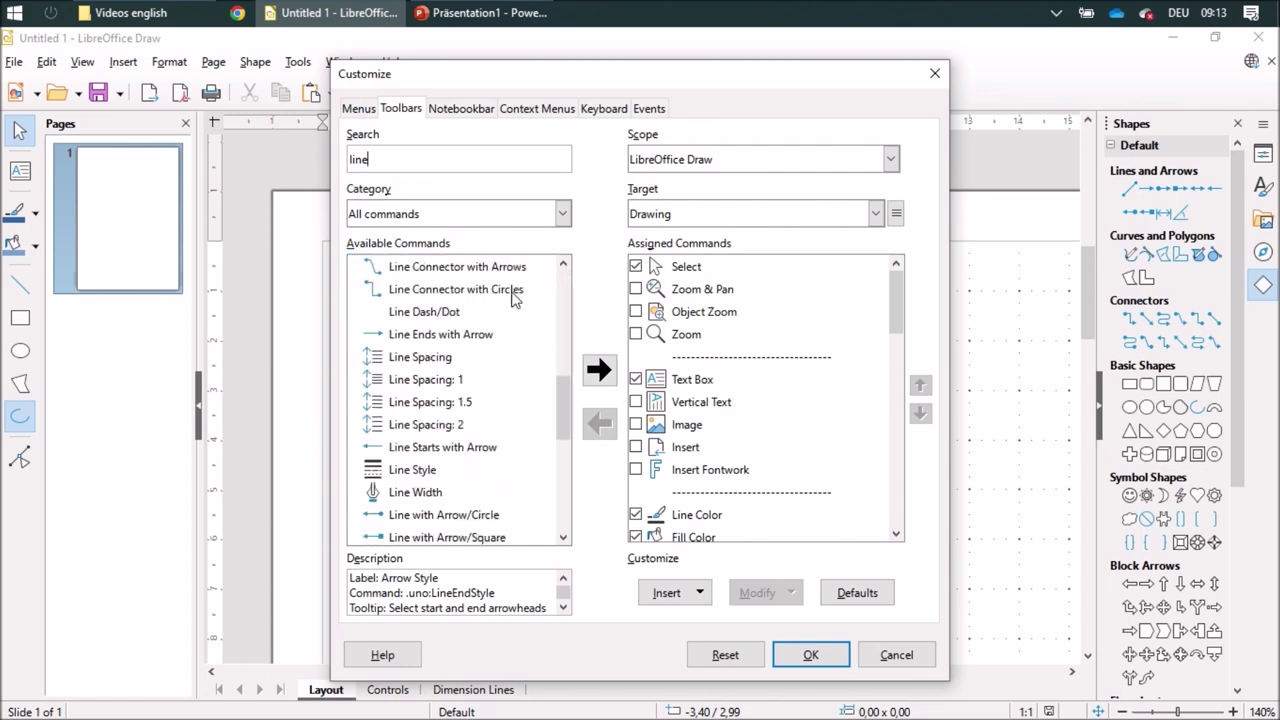
{"action": "scroll", "coordinate": [512, 298], "scroll_direction": "down", "scroll_amount": 1}
{"action": "scroll", "coordinate": [512, 298], "scroll_direction": "down", "scroll_amount": 1}
{"action": "type", "text": "en"}
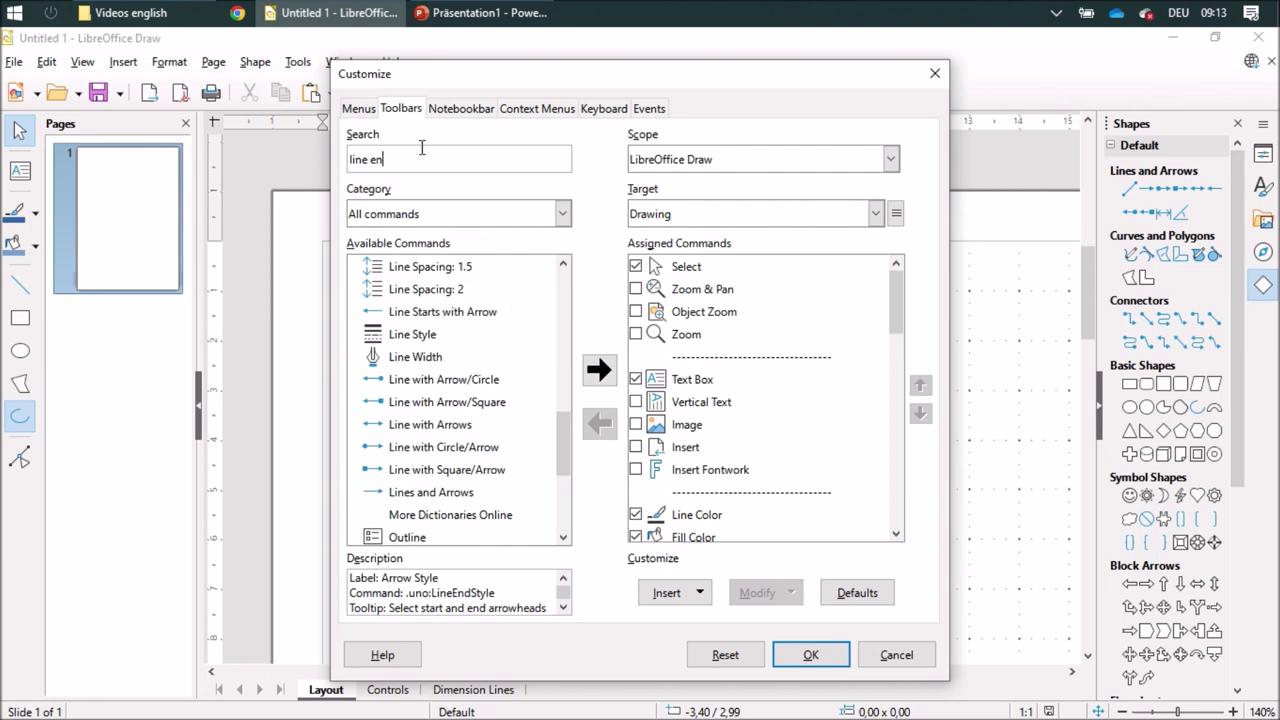
{"action": "type", "text": "d"}
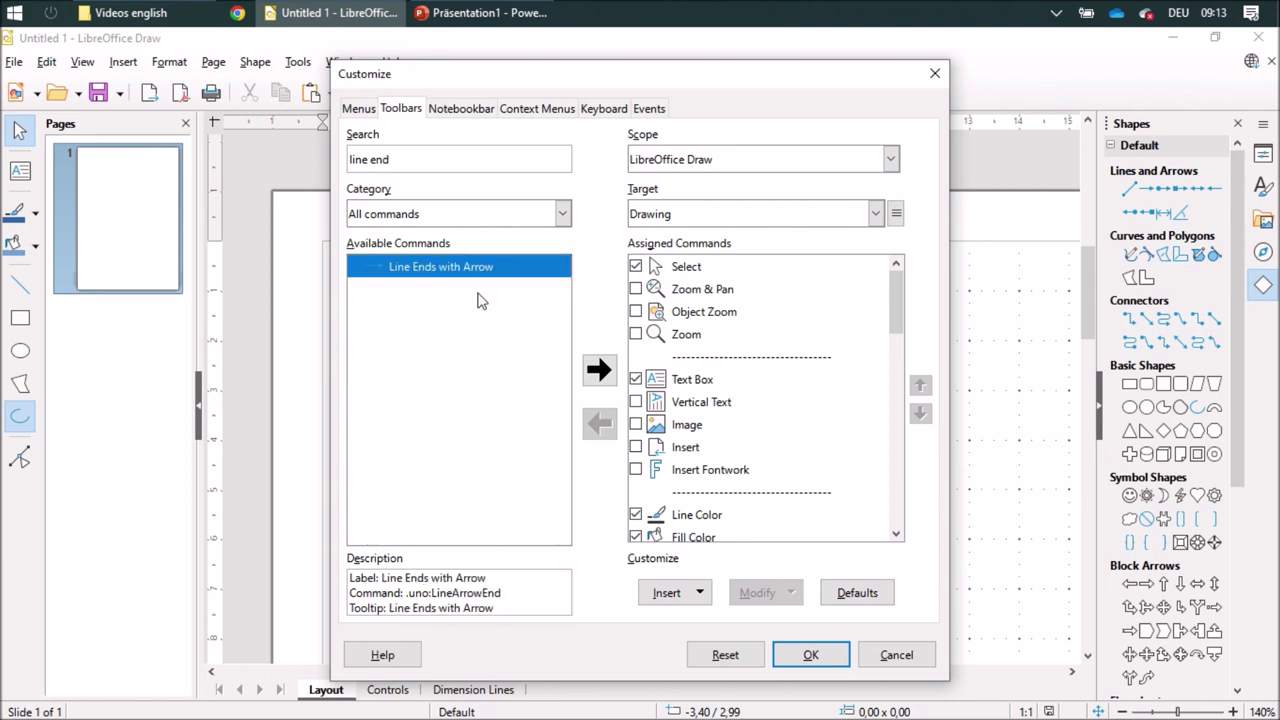
{"action": "left_click_drag", "start_coordinate": [893, 314], "coordinate": [900, 413]}
Insert Line Ends with Arrow after Line on the drawing toolbar and confirm
{"action": "left_click", "coordinate": [652, 290]}
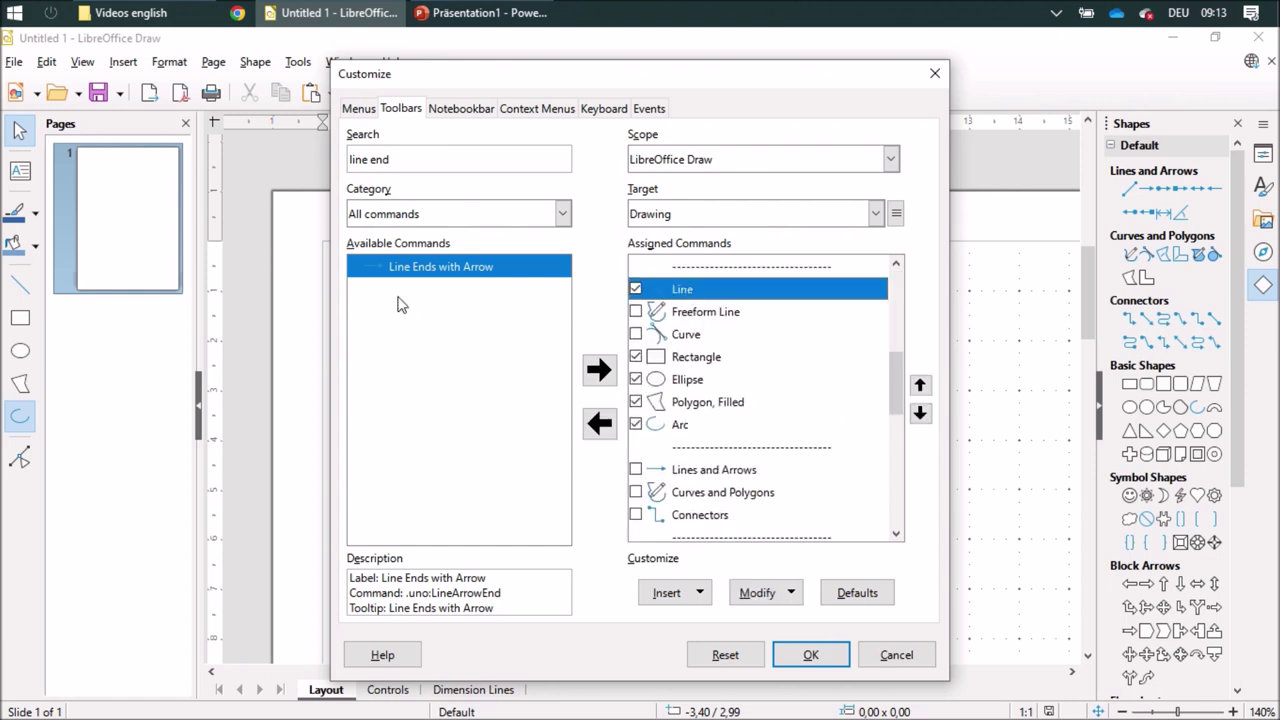
{"action": "left_click", "coordinate": [598, 370]}
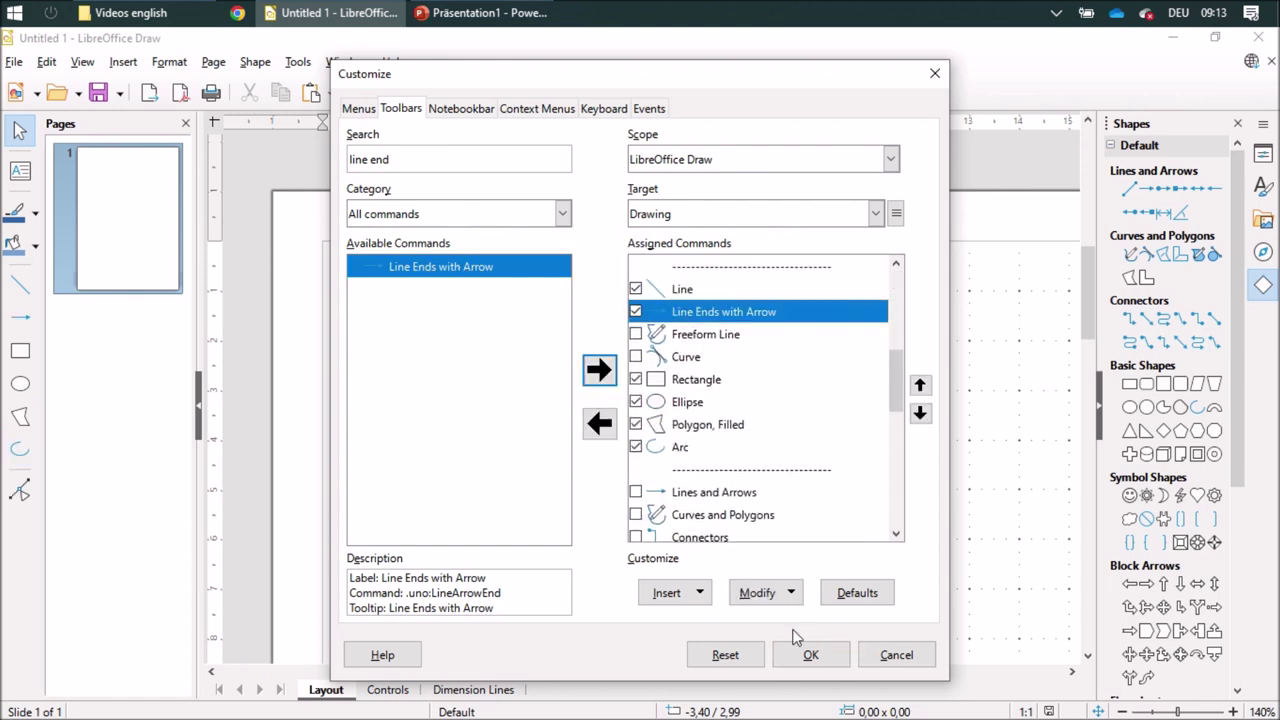
{"action": "left_click", "coordinate": [811, 658]}
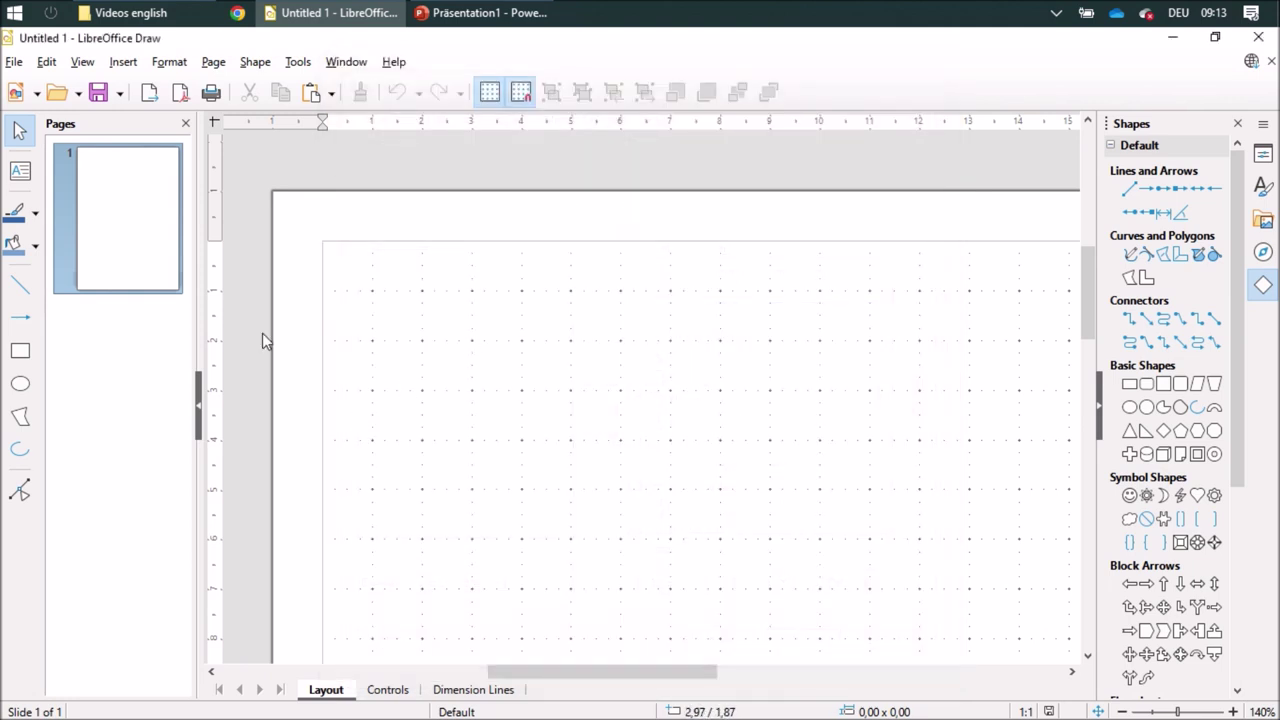
Draw a short vertical tick with a horizontal line running right from its middle
{"action": "left_click", "coordinate": [25, 283]}
{"action": "left_click_drag", "start_coordinate": [521, 332], "coordinate": [521, 350]}
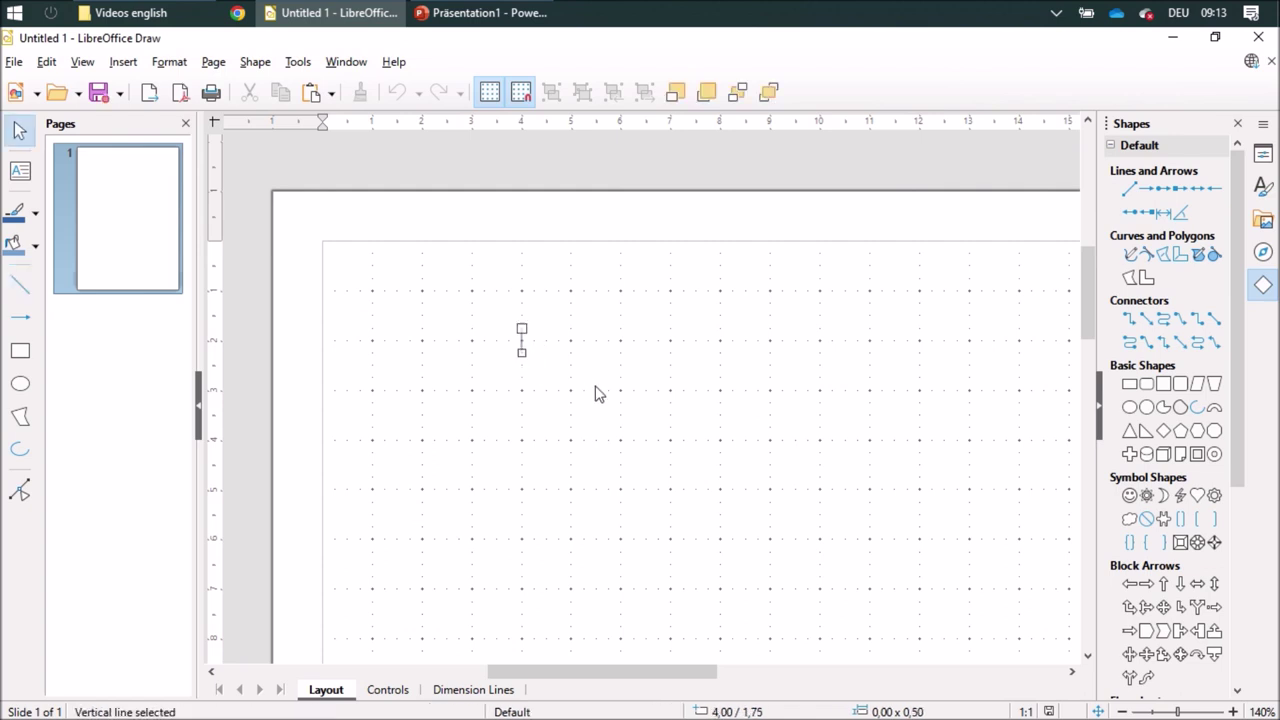
{"action": "left_click", "coordinate": [22, 290]}
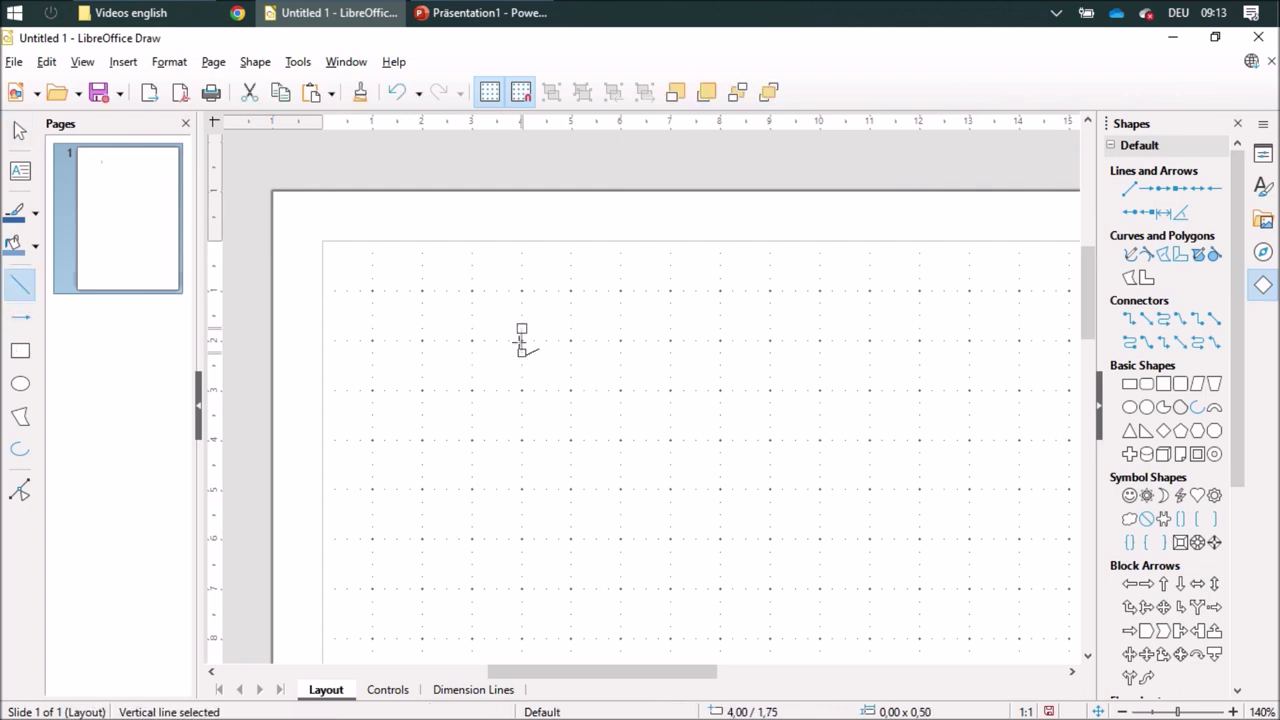
{"action": "left_click_drag", "start_coordinate": [521, 341], "coordinate": [571, 341]}
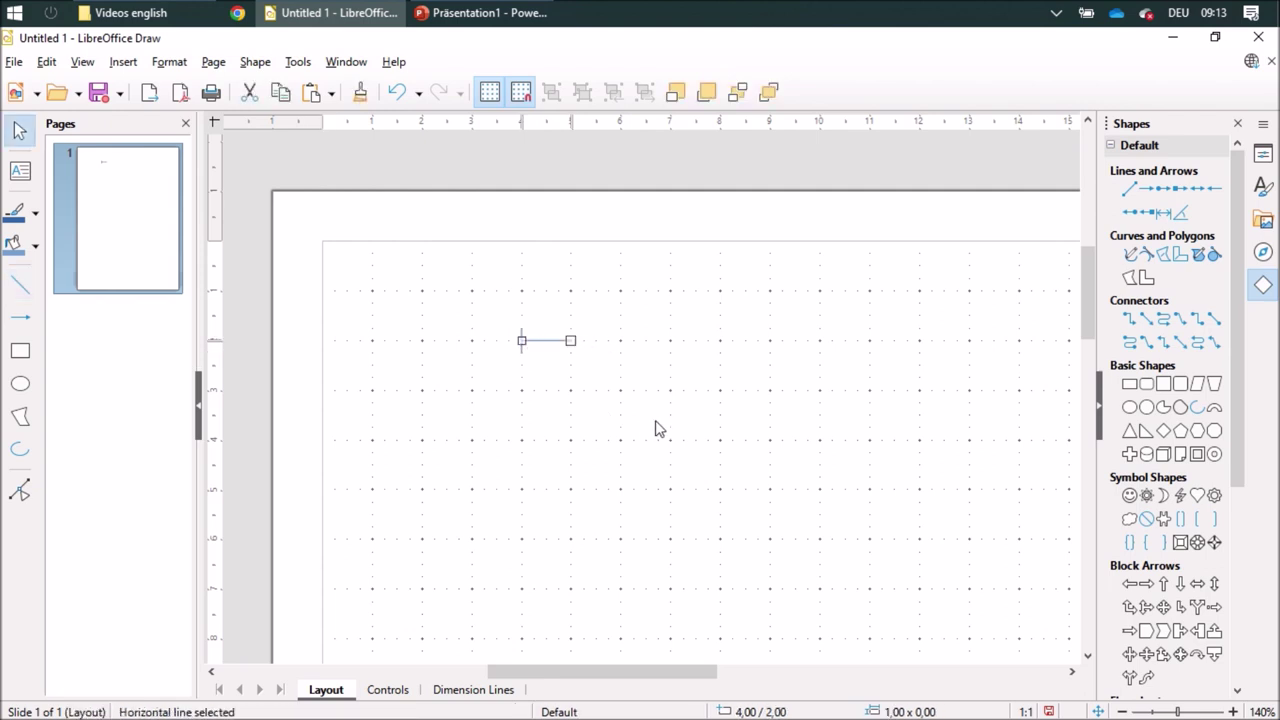
Set both the tick and the horizontal line to black
{"action": "left_click_drag", "start_coordinate": [485, 297], "coordinate": [678, 392]}
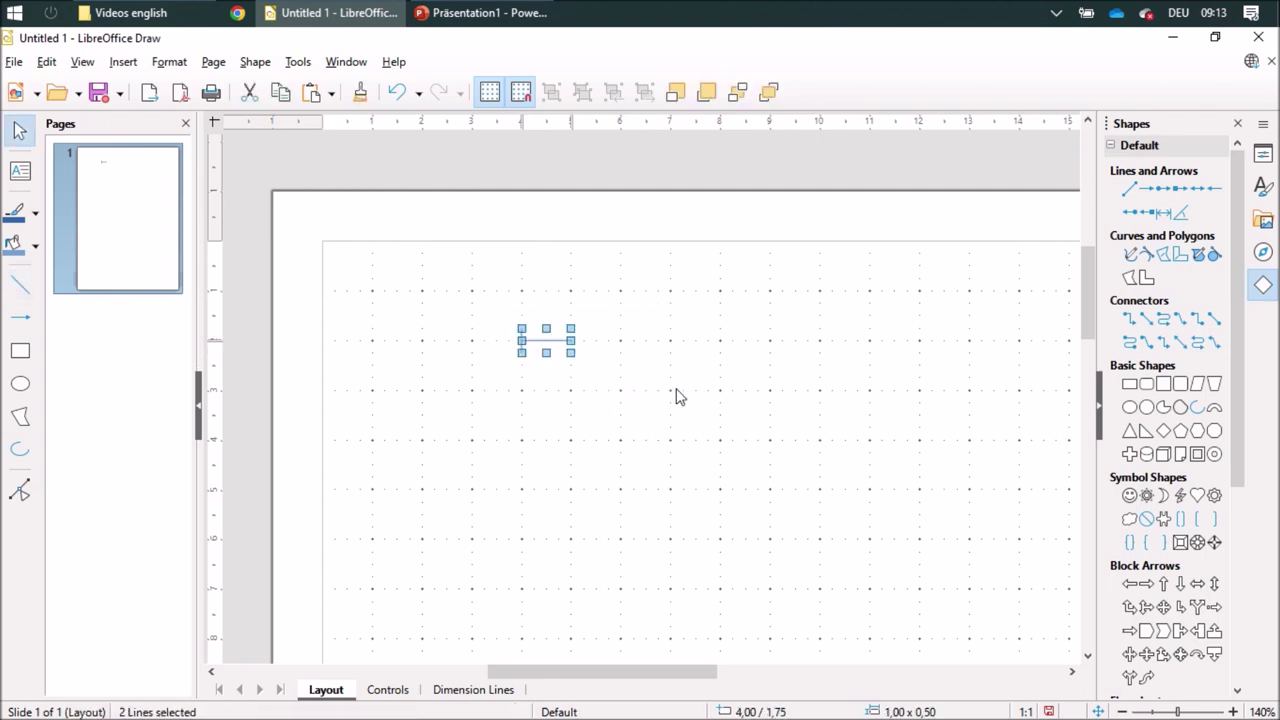
{"action": "left_click", "coordinate": [35, 213]}
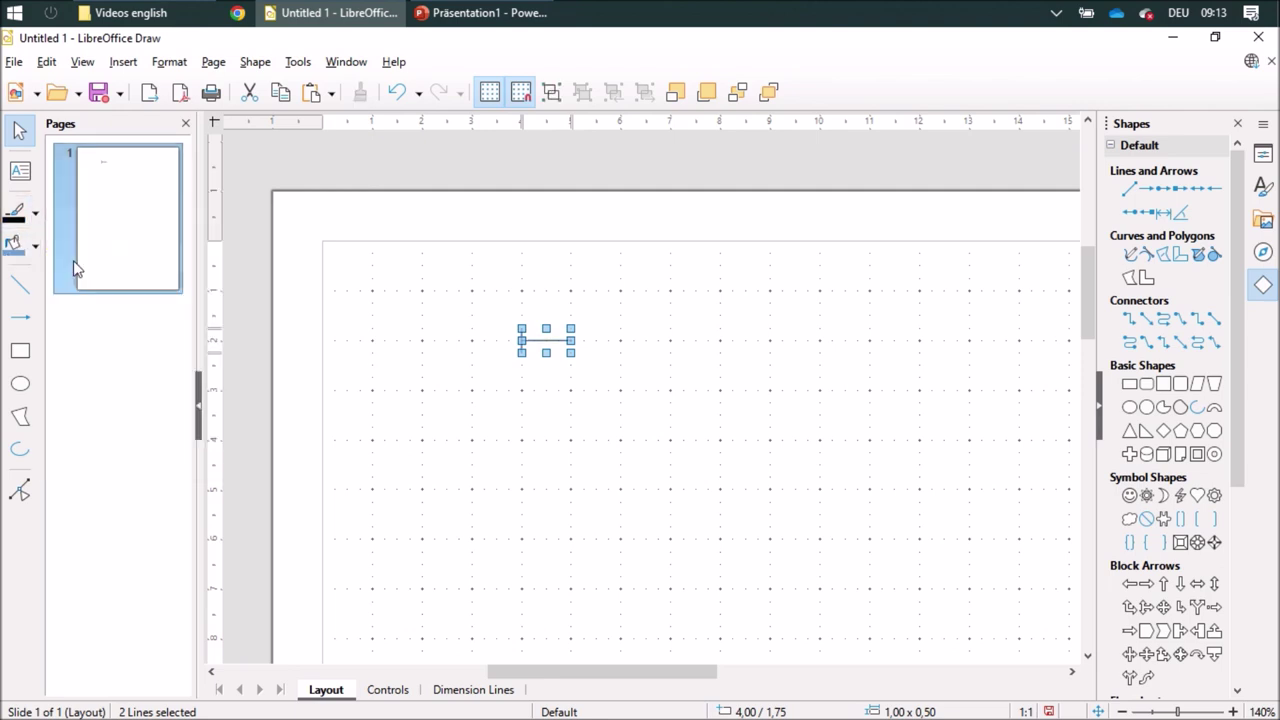
{"action": "left_click", "coordinate": [580, 440]}
{"action": "left_click", "coordinate": [20, 171]}
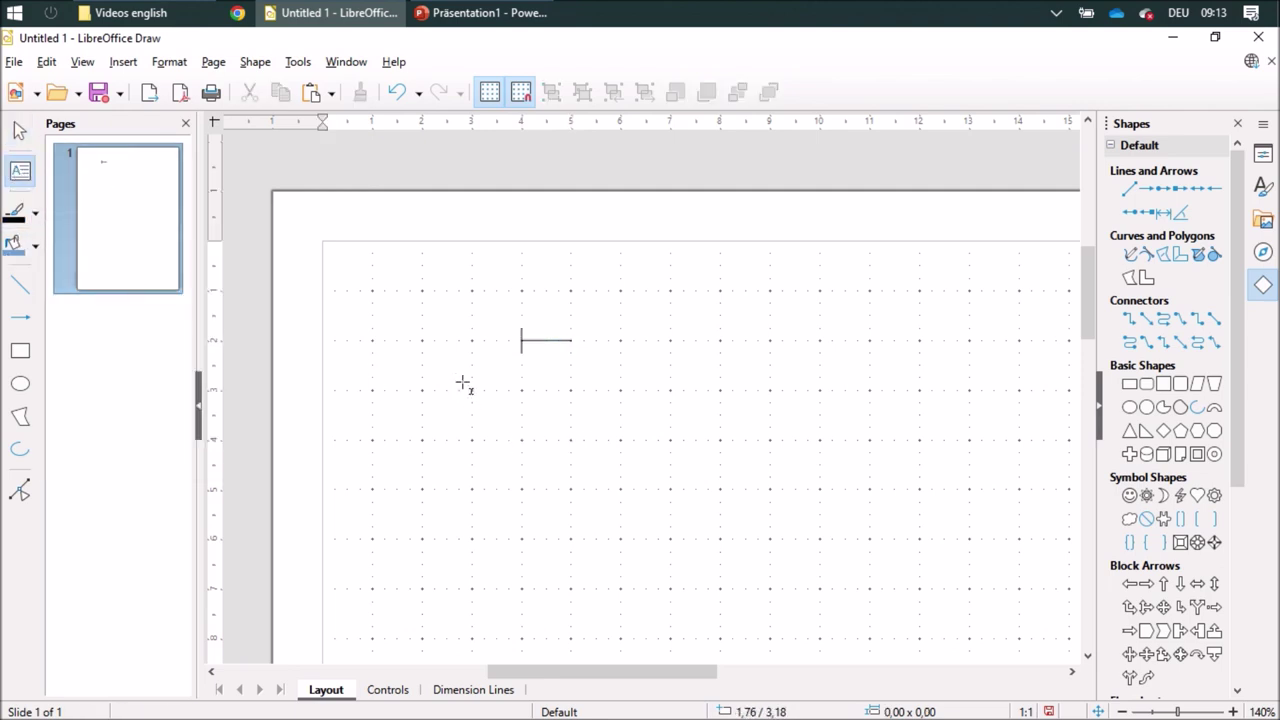
Add a 10 pt '0' label beneath the tick, centred horizontally and vertically
{"action": "left_click_drag", "start_coordinate": [497, 353], "coordinate": [544, 392]}
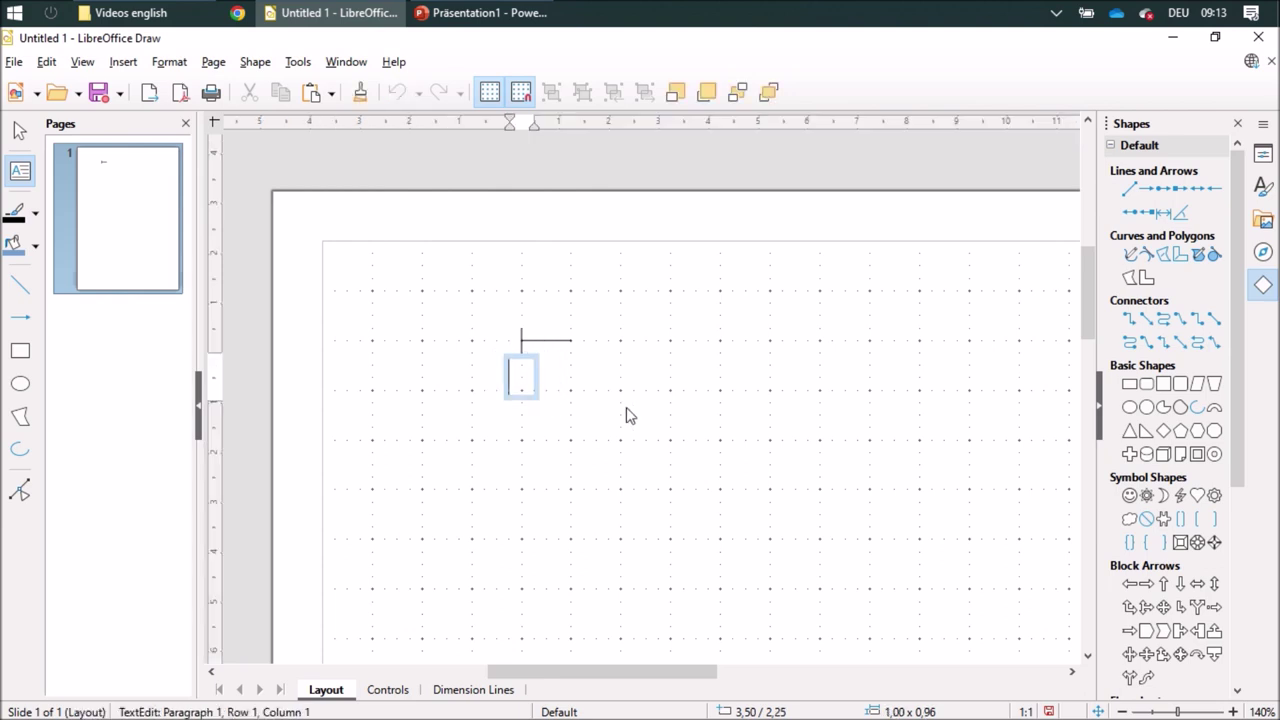
{"action": "type", "text": "0"}
{"action": "key", "text": "shift+Left"}
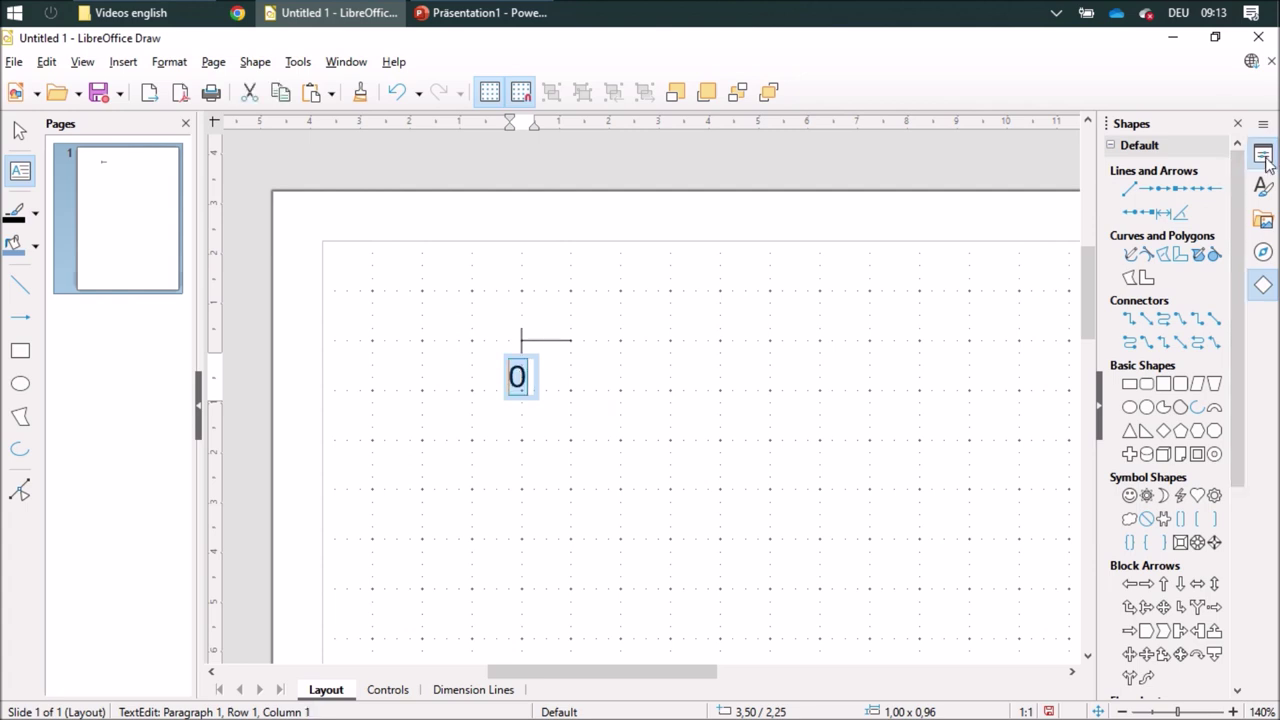
{"action": "left_click", "coordinate": [1263, 158]}
{"action": "left_click", "coordinate": [1230, 176]}
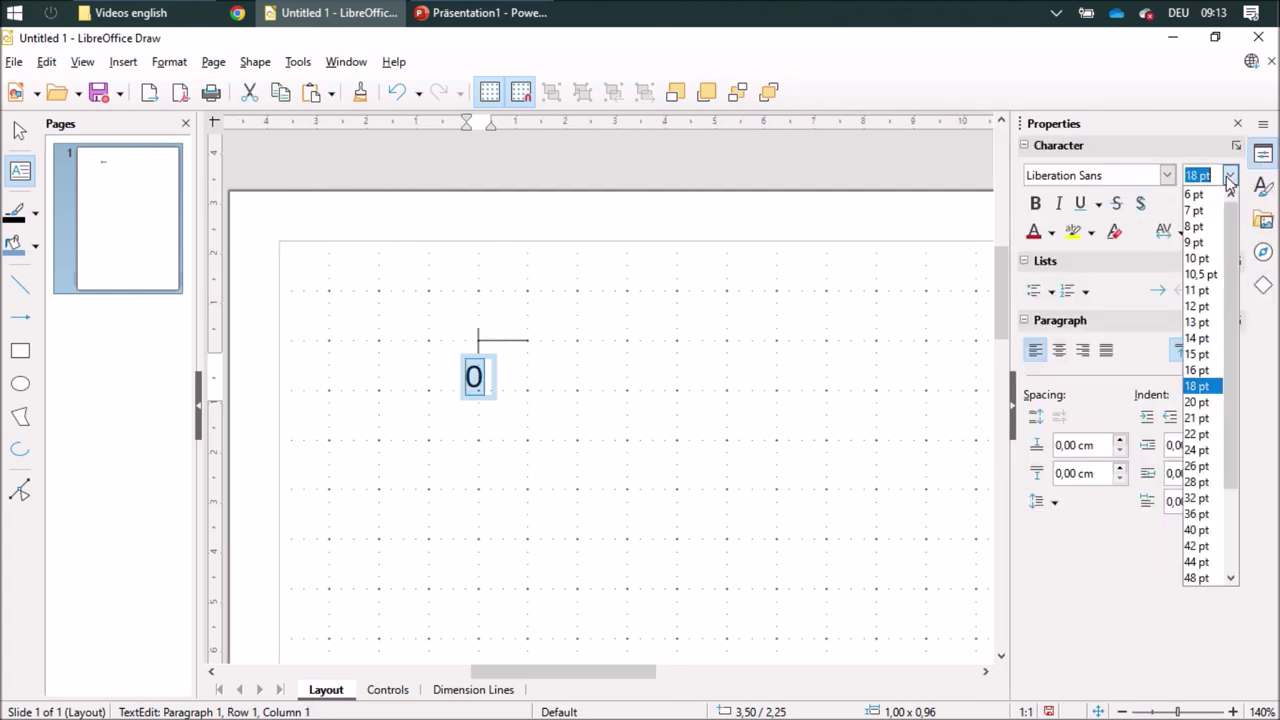
{"action": "left_click", "coordinate": [1207, 260]}
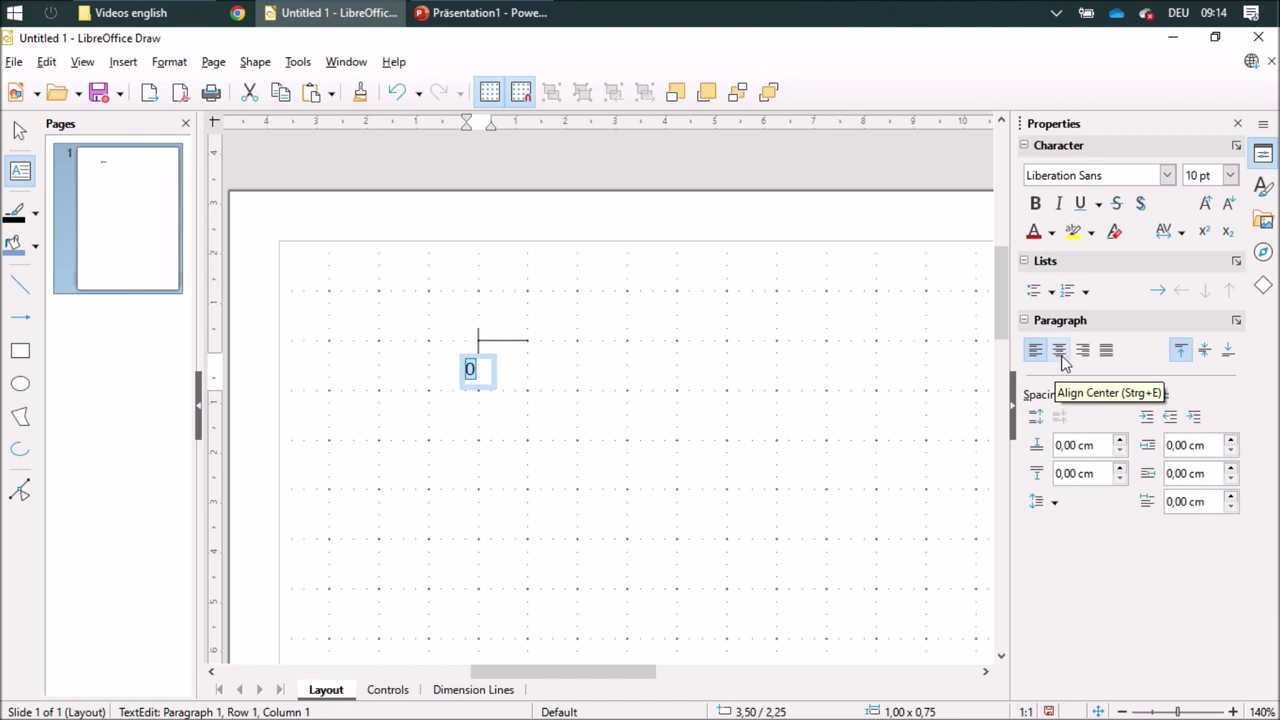
{"action": "left_click", "coordinate": [1061, 356]}
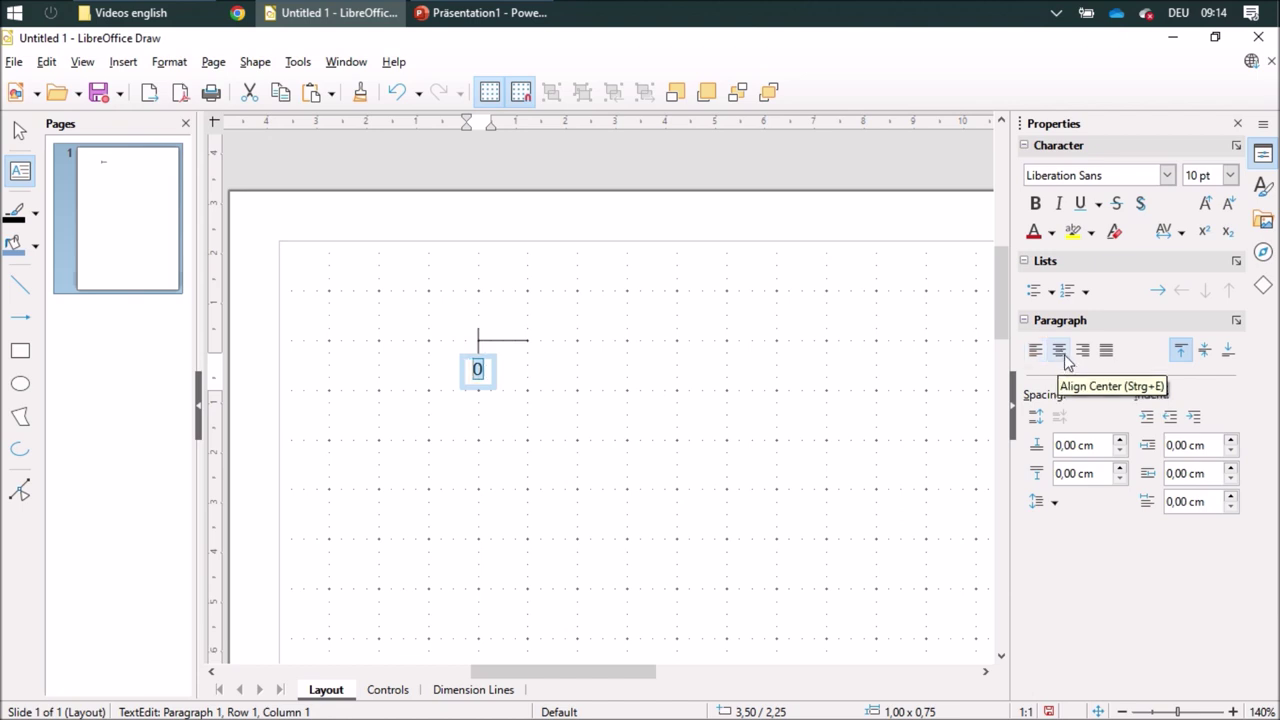
{"action": "left_click", "coordinate": [1205, 355]}
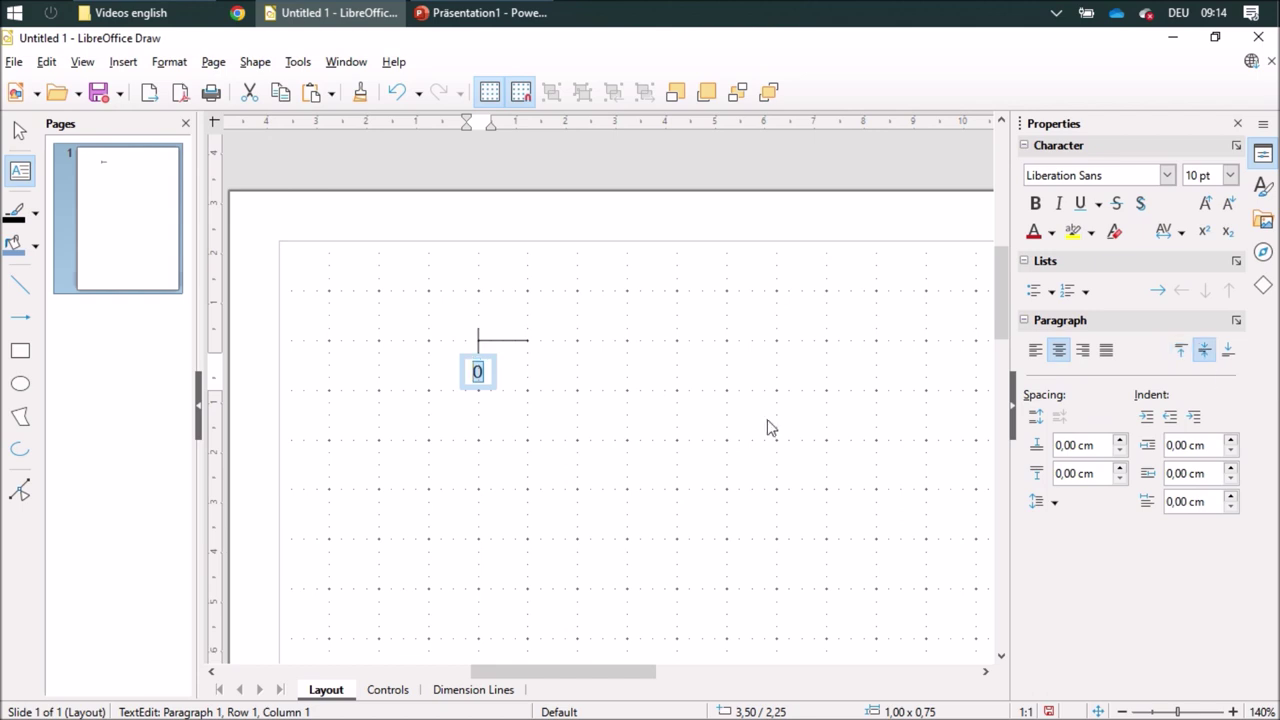
{"action": "left_click", "coordinate": [745, 378]}
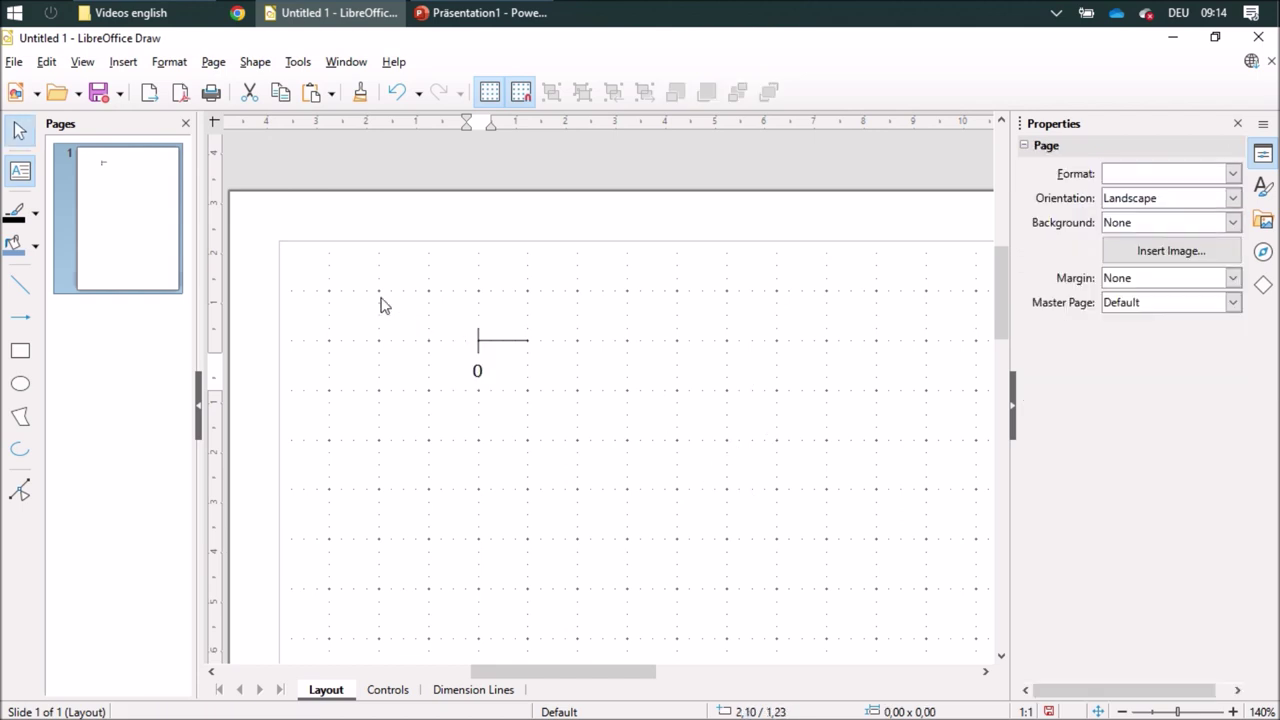
Group the tick, horizontal line and 0 label into one object
{"action": "left_click_drag", "start_coordinate": [392, 300], "coordinate": [668, 437]}
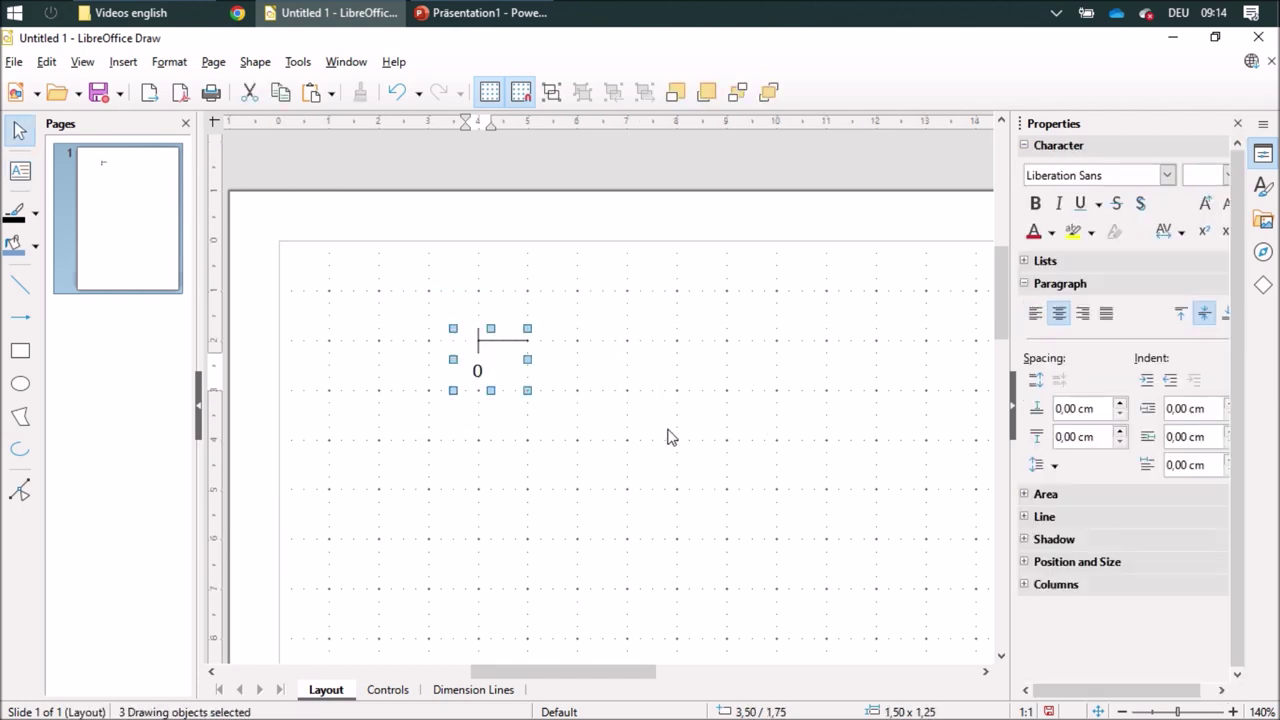
{"action": "left_click", "coordinate": [551, 92]}
{"action": "left_click", "coordinate": [712, 451]}
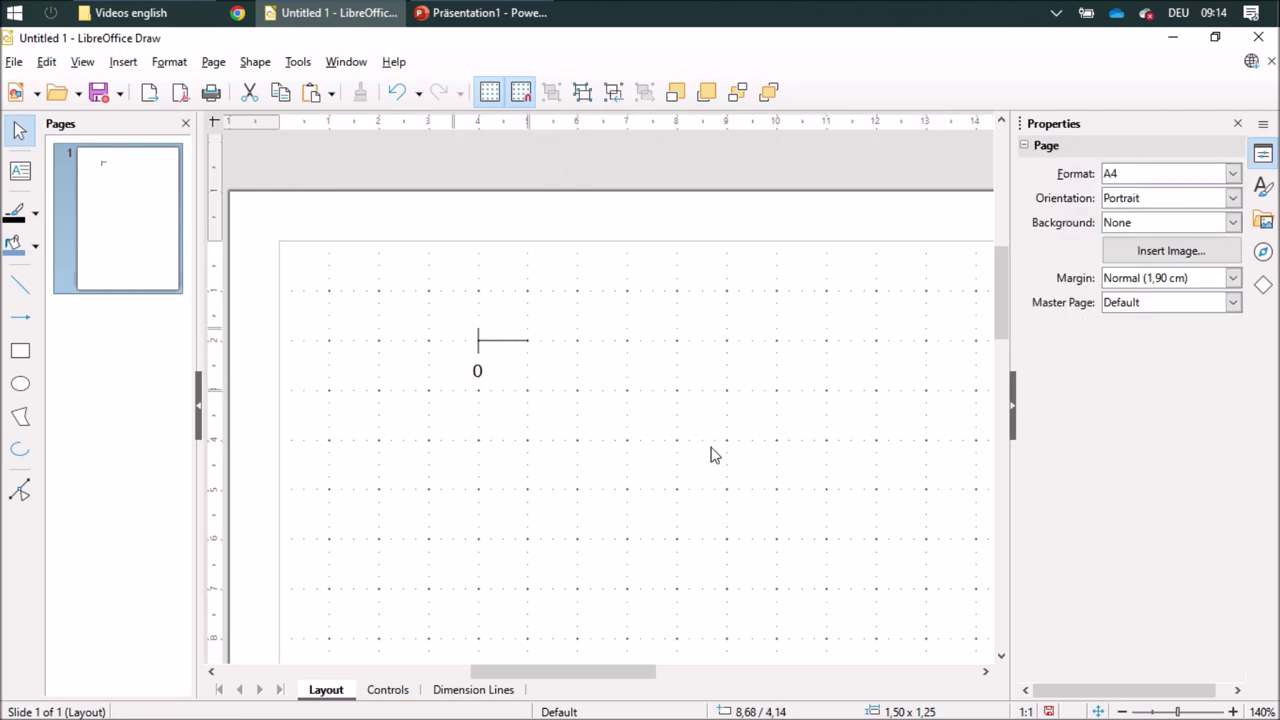
{"action": "left_click", "coordinate": [512, 338]}
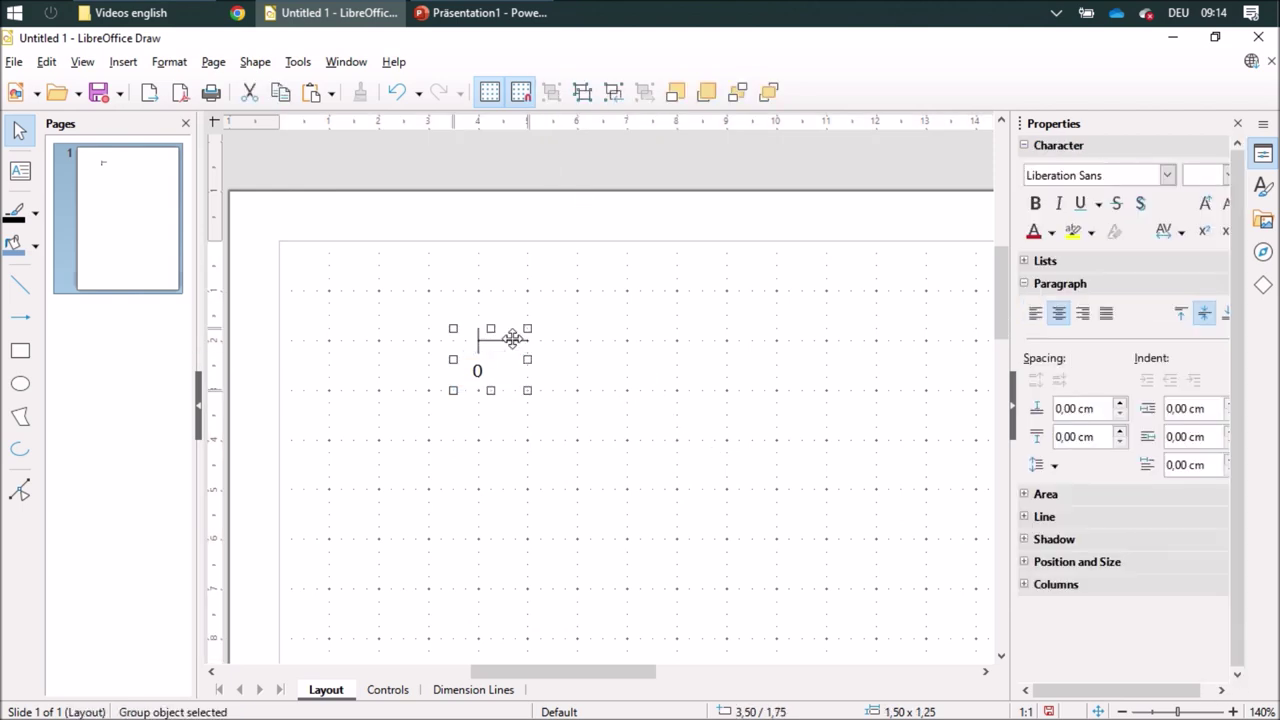
Copy the tick group rightward twice, making ticks labelled 1 and 2
{"action": "left_click_drag", "start_coordinate": [512, 338], "coordinate": [566, 345]}
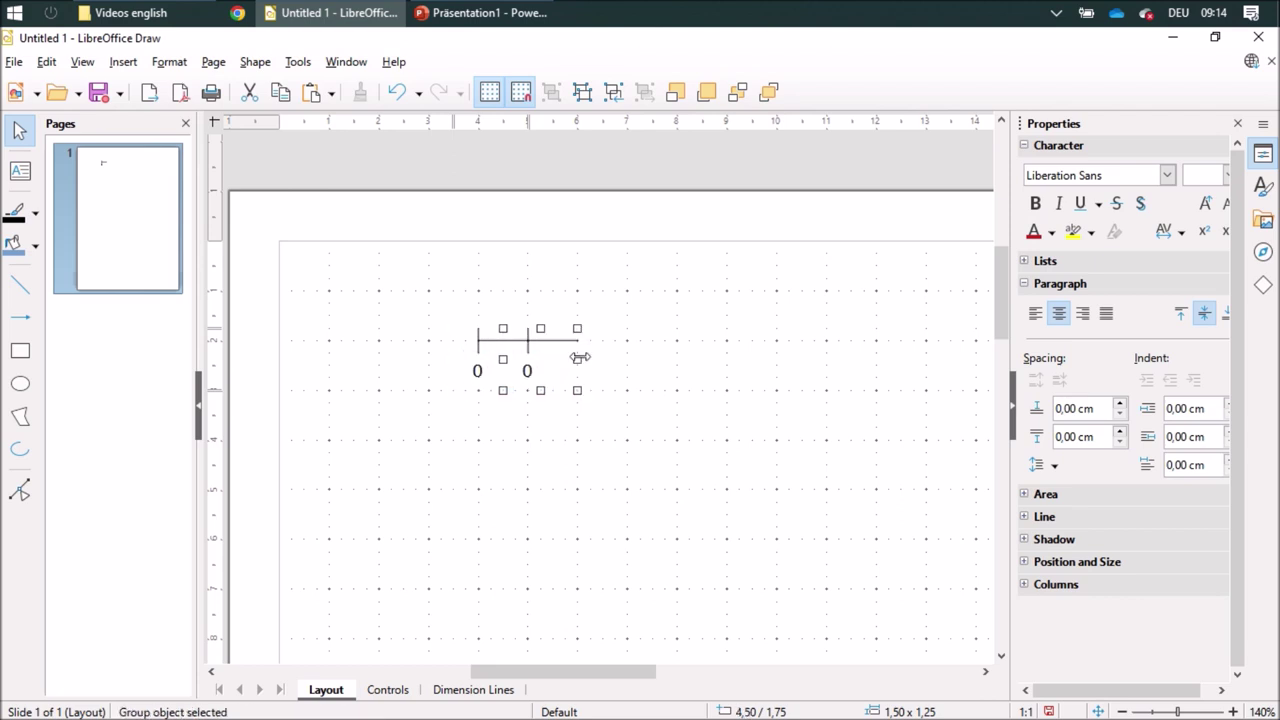
{"action": "double_click", "coordinate": [527, 372]}
{"action": "type", "text": "1"}
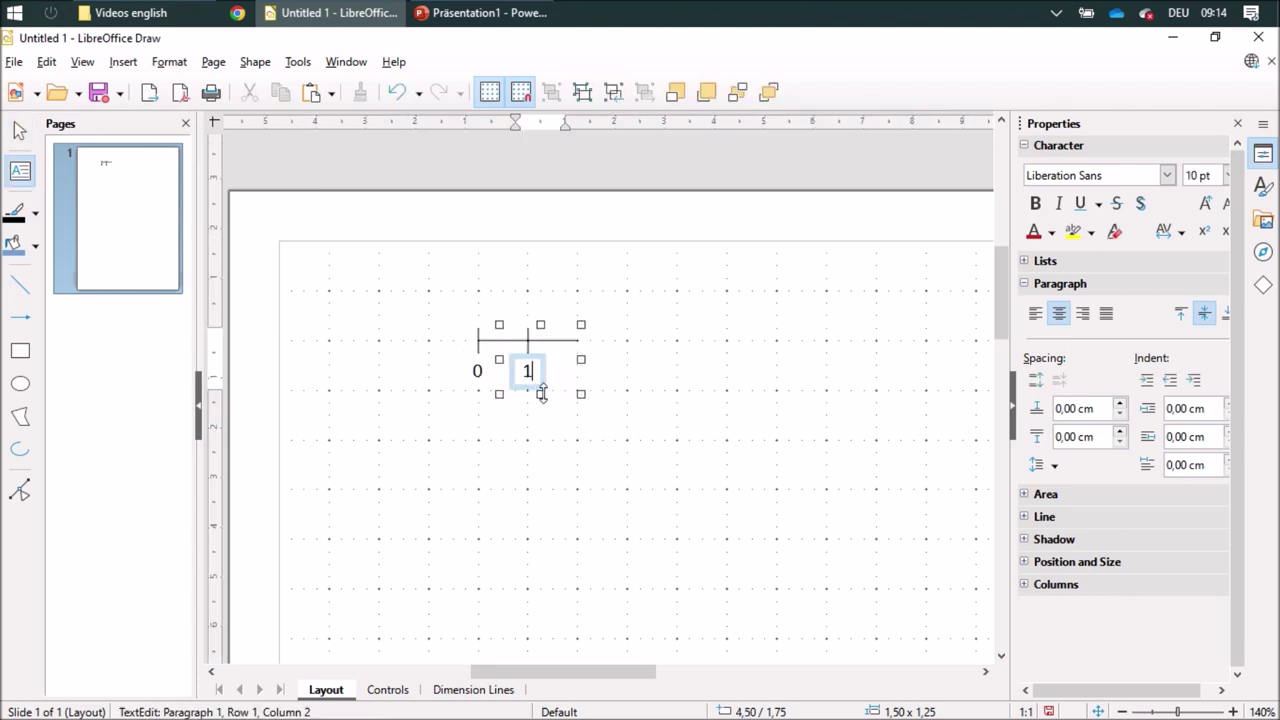
{"action": "left_click", "coordinate": [672, 450]}
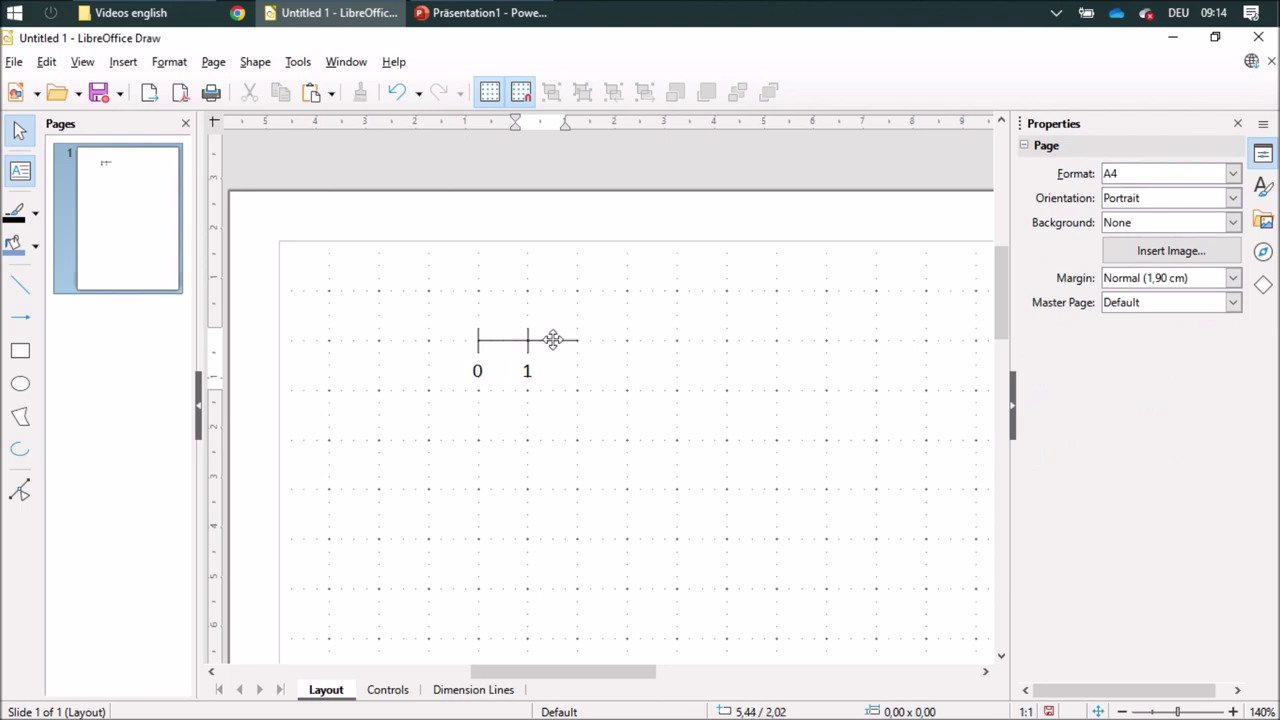
{"action": "left_click", "coordinate": [552, 340]}
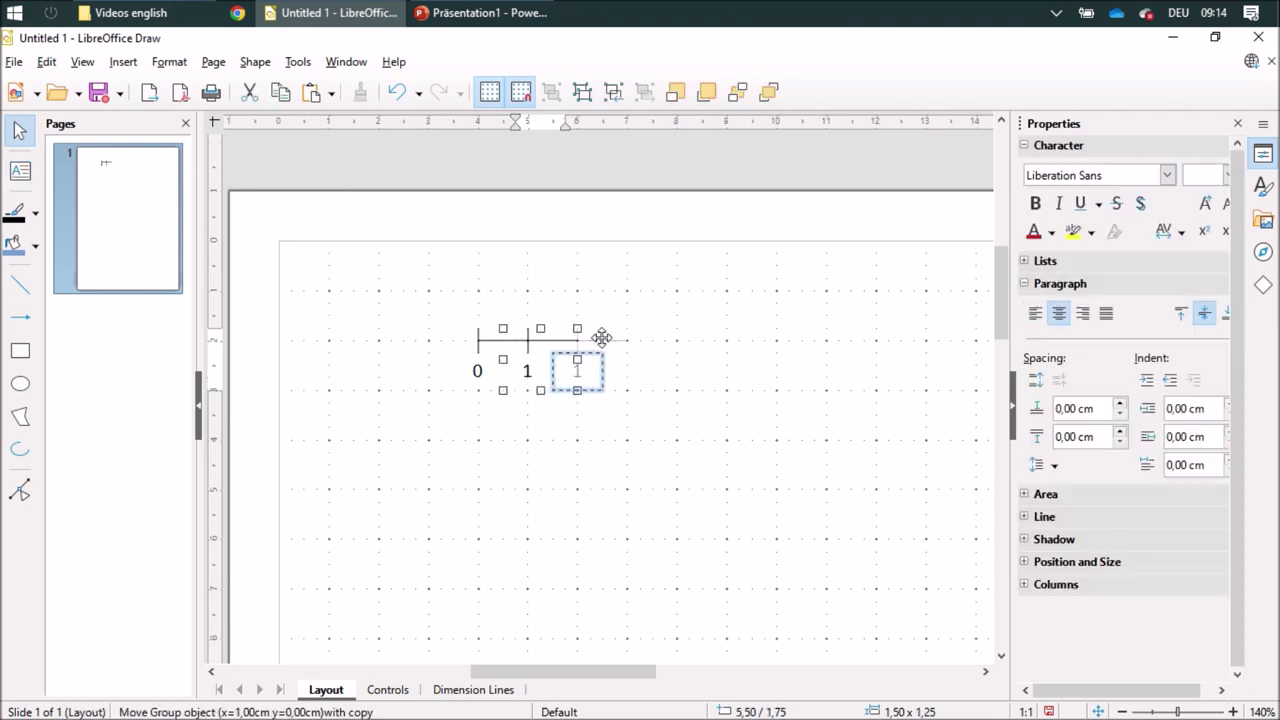
{"action": "left_click_drag", "start_coordinate": [552, 340], "coordinate": [602, 340]}
{"action": "double_click", "coordinate": [585, 372]}
{"action": "type", "text": "2"}
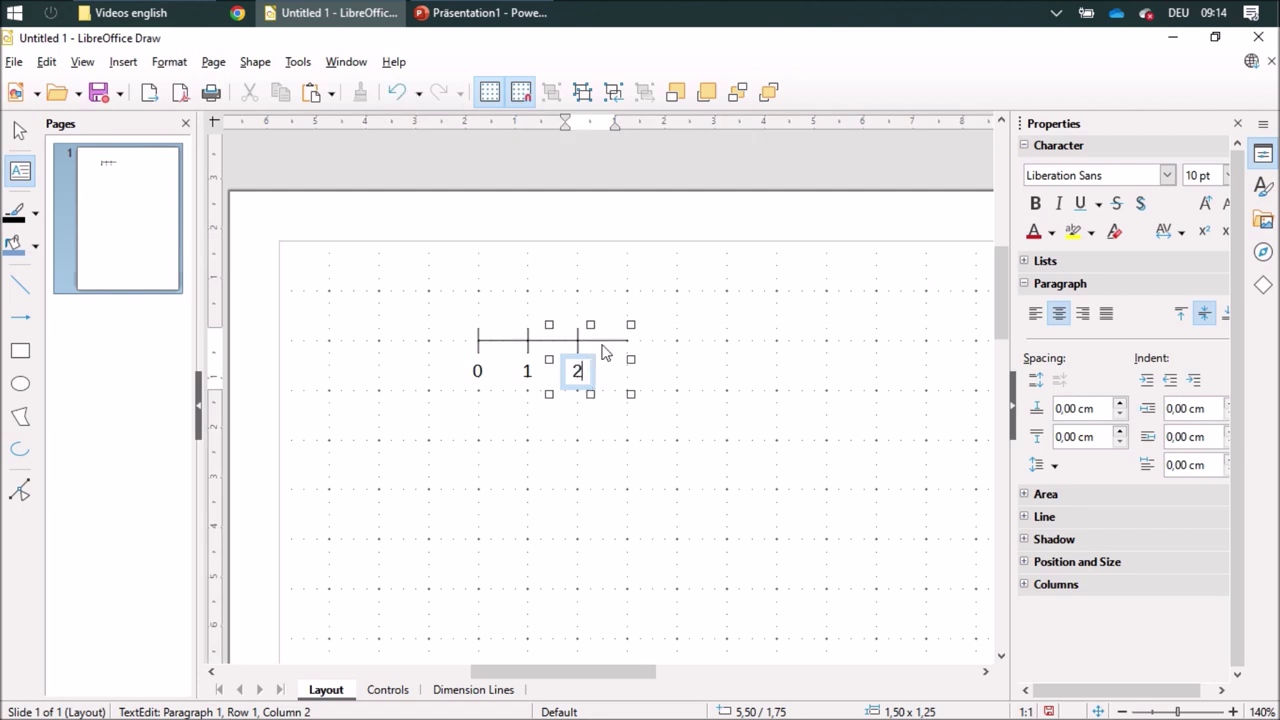
Add two more copied ticks to the right, relabelled 3 and 4
{"action": "left_click_drag", "start_coordinate": [600, 334], "coordinate": [663, 334]}
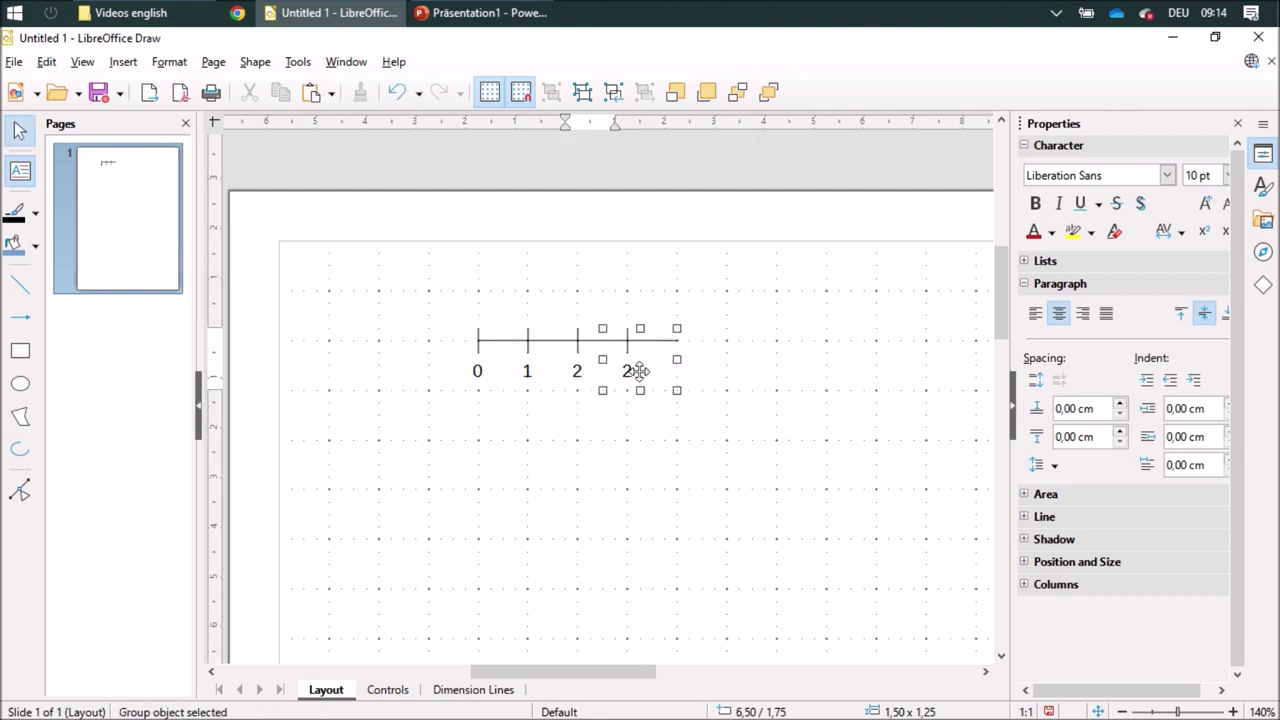
{"action": "double_click", "coordinate": [634, 384]}
{"action": "key", "text": "BackSpace"}
{"action": "type", "text": "3"}
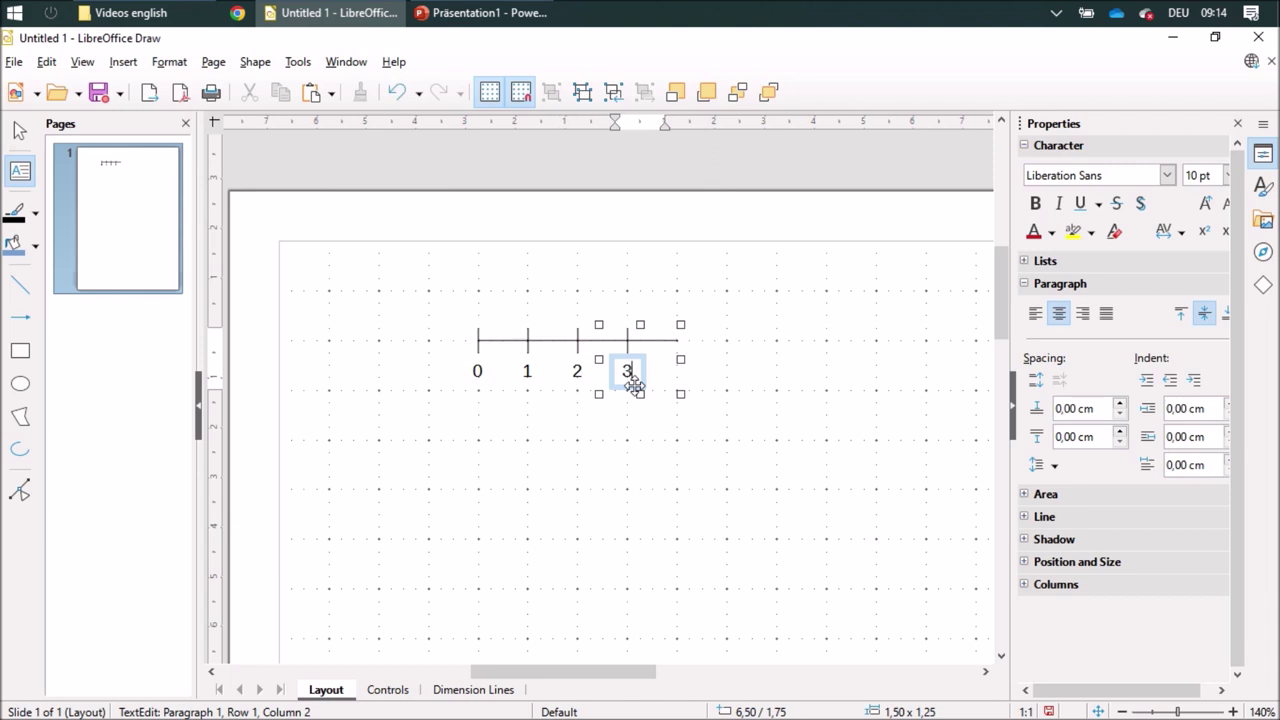
{"action": "left_click", "coordinate": [657, 339]}
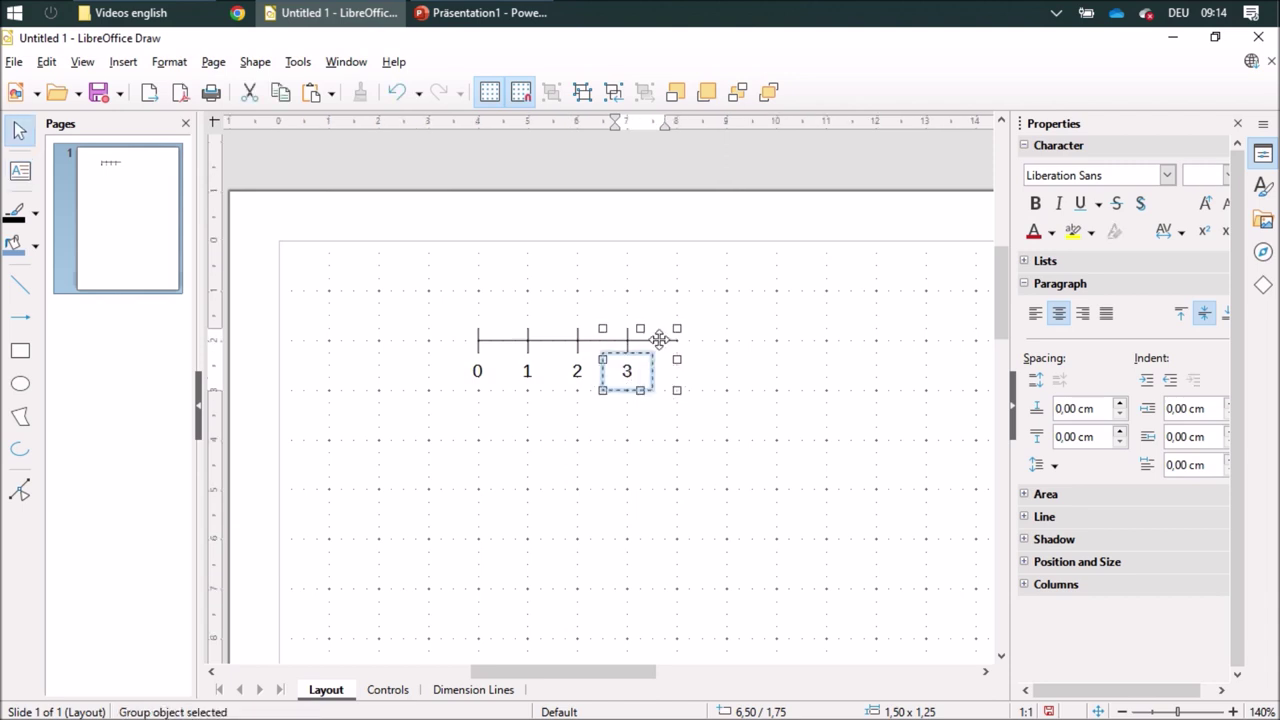
{"action": "left_click_drag", "start_coordinate": [657, 340], "coordinate": [707, 340]}
{"action": "double_click", "coordinate": [684, 371]}
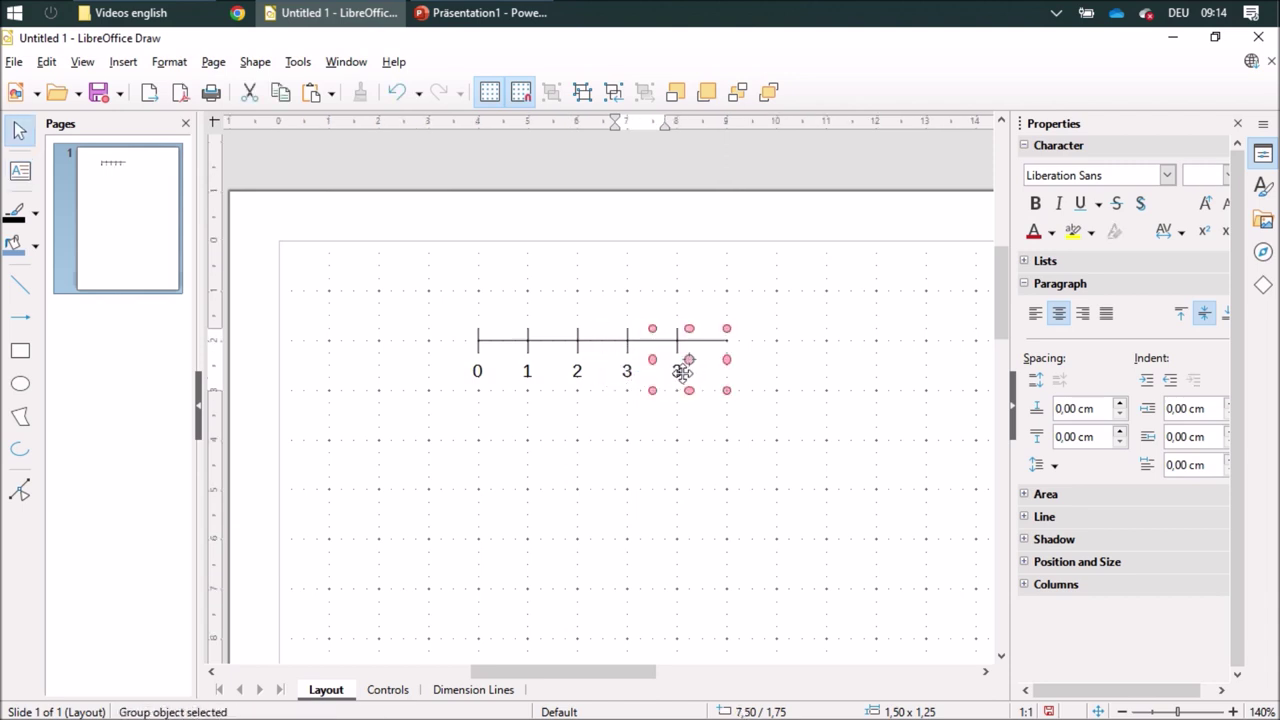
{"action": "double_click", "coordinate": [681, 371]}
{"action": "key", "text": "BackSpace"}
{"action": "type", "text": "4"}
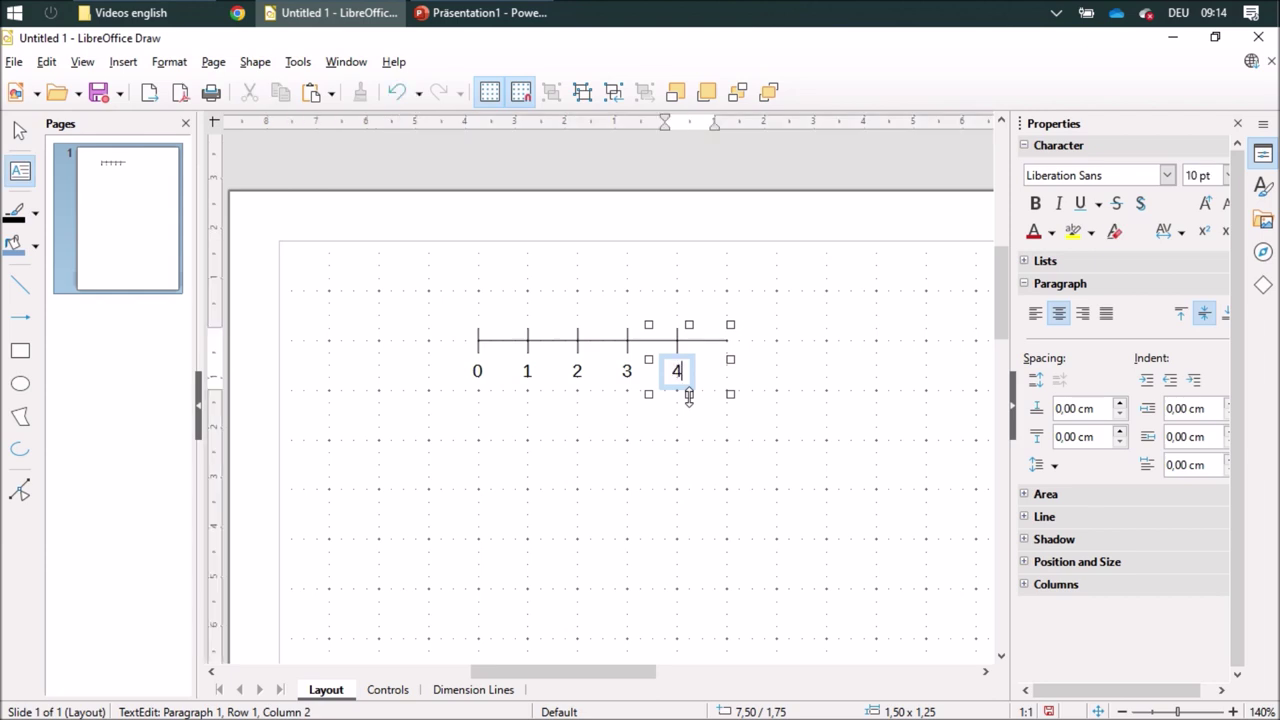
{"action": "left_click", "coordinate": [714, 540]}
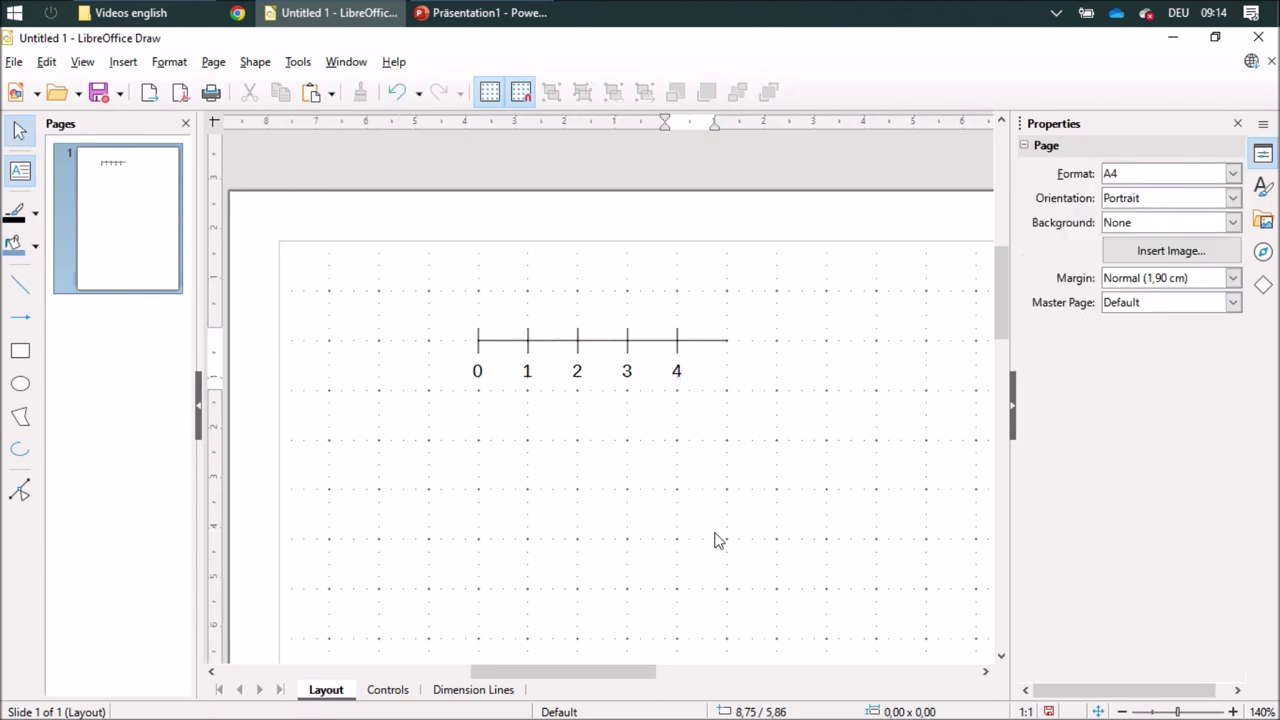
Draw a short black arrow line from the right end of the axis
{"action": "left_click", "coordinate": [20, 317]}
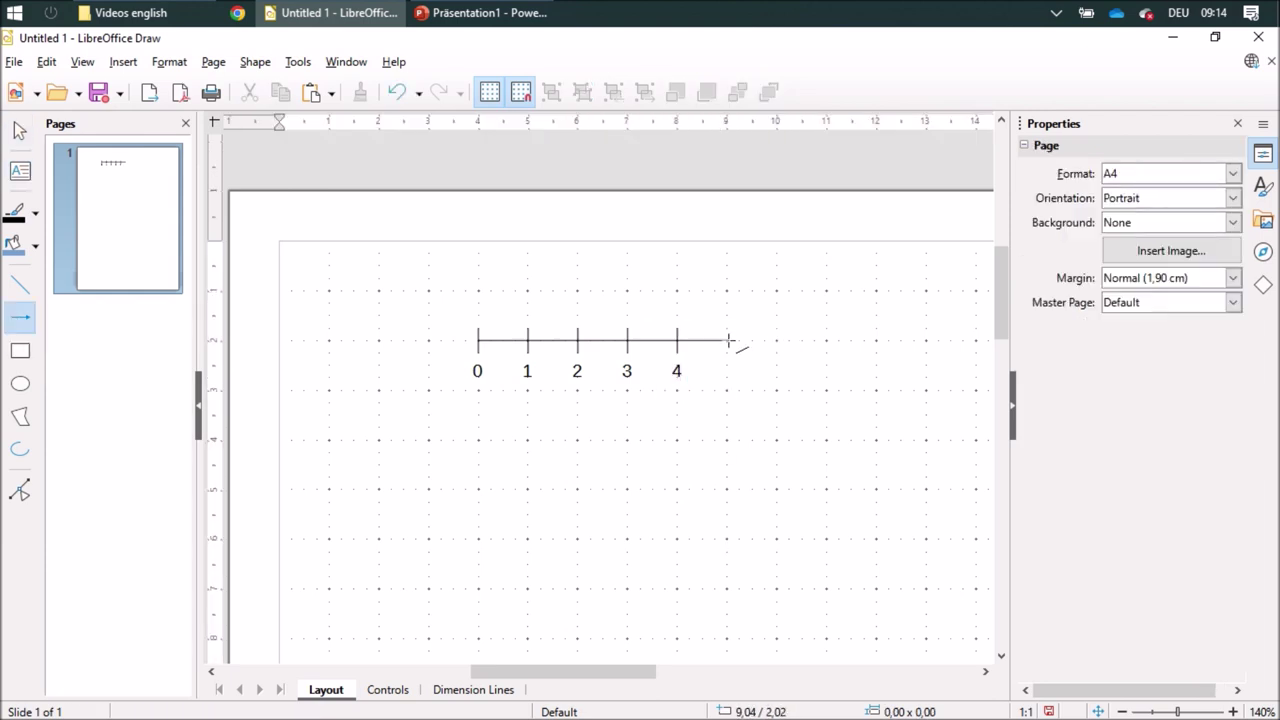
{"action": "left_click_drag", "start_coordinate": [727, 341], "coordinate": [742, 342]}
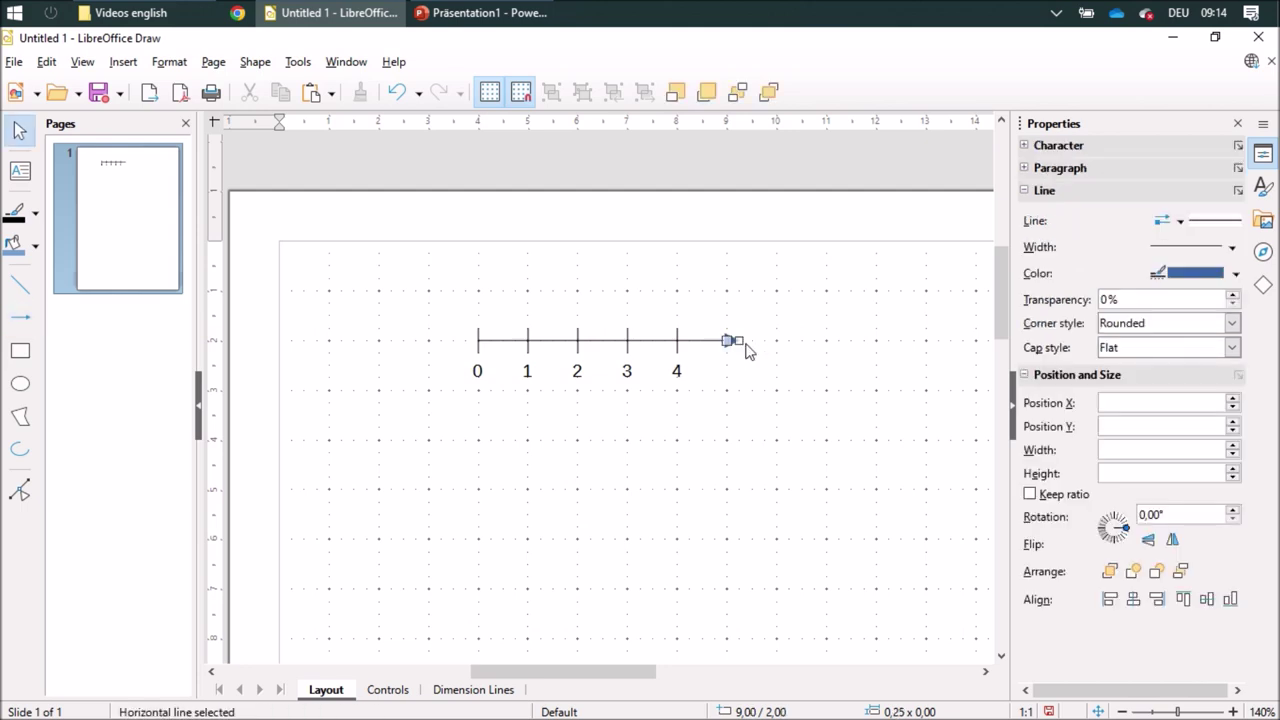
{"action": "left_click", "coordinate": [36, 213]}
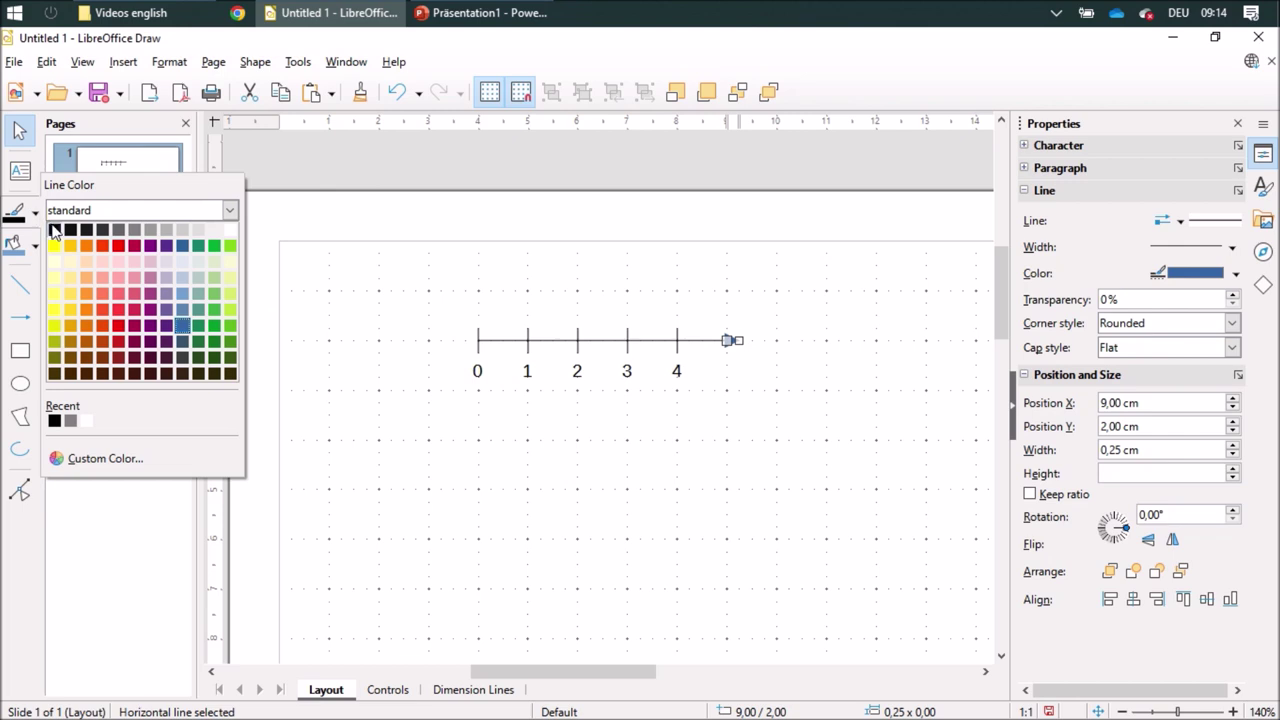
{"action": "left_click", "coordinate": [54, 229]}
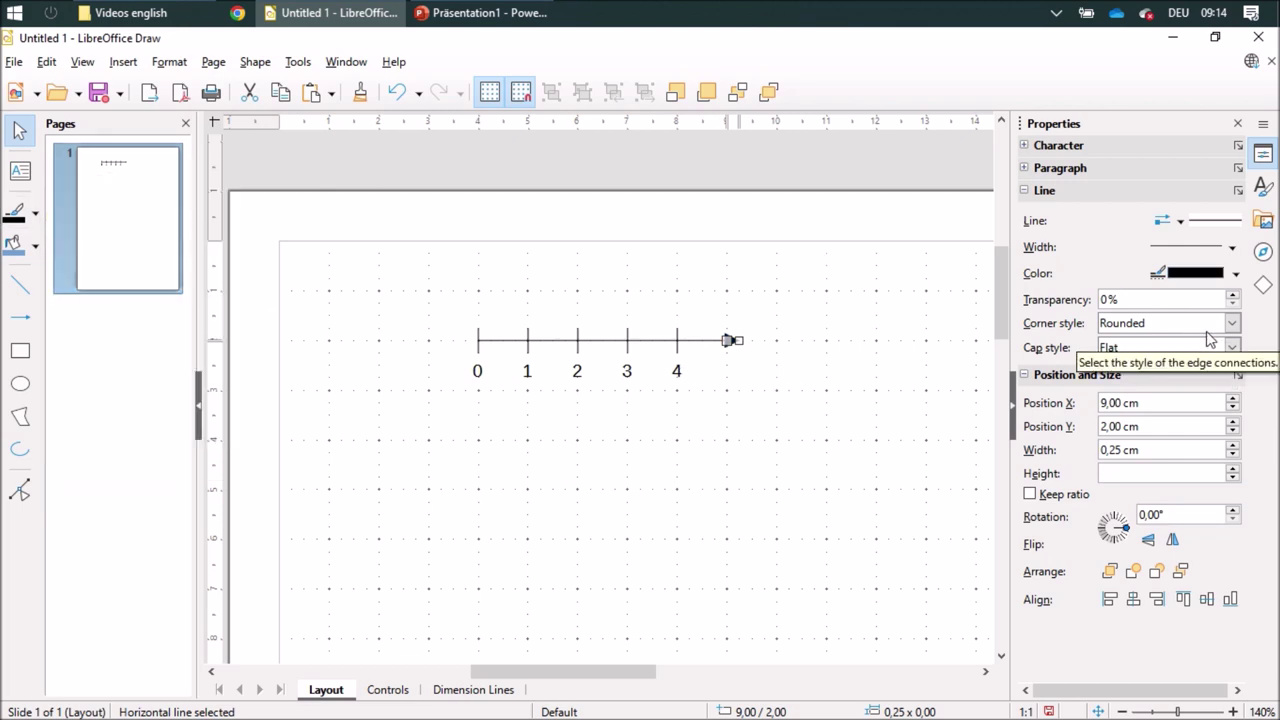
Review the arrowhead style in the sidebar and recheck the arrow
{"action": "left_click", "coordinate": [1180, 222]}
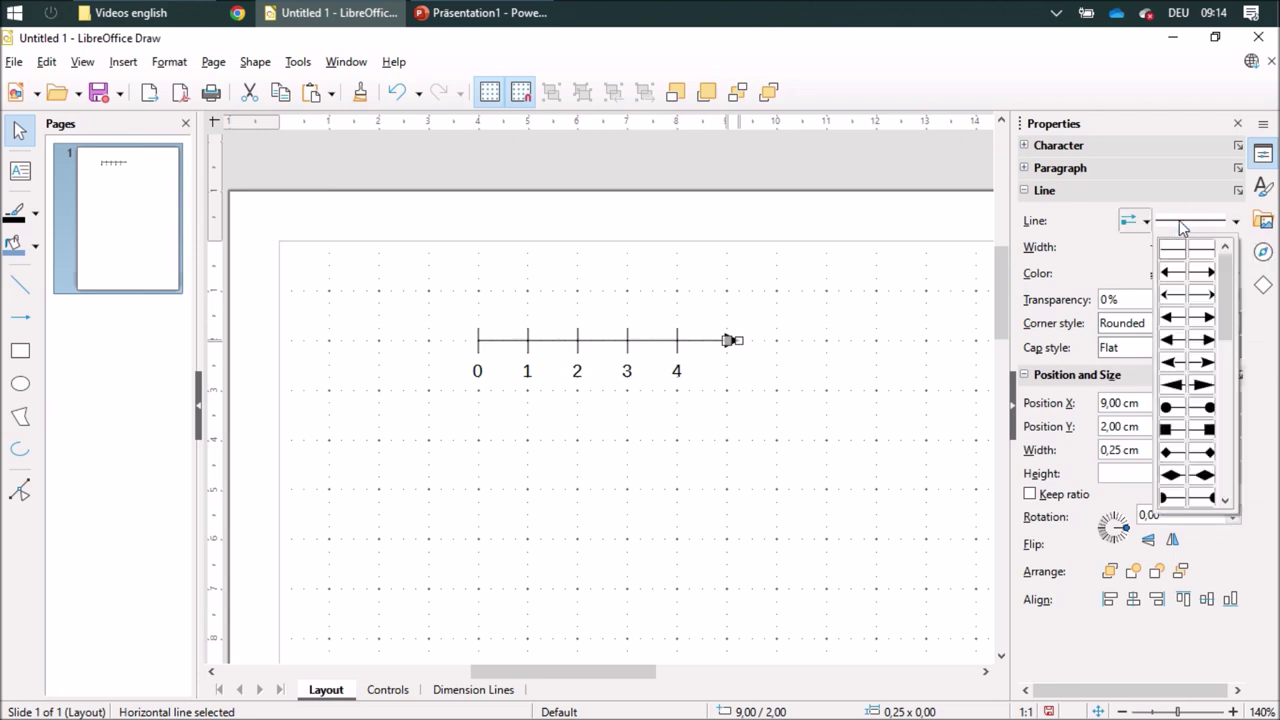
{"action": "left_click_drag", "start_coordinate": [1227, 314], "coordinate": [1226, 396]}
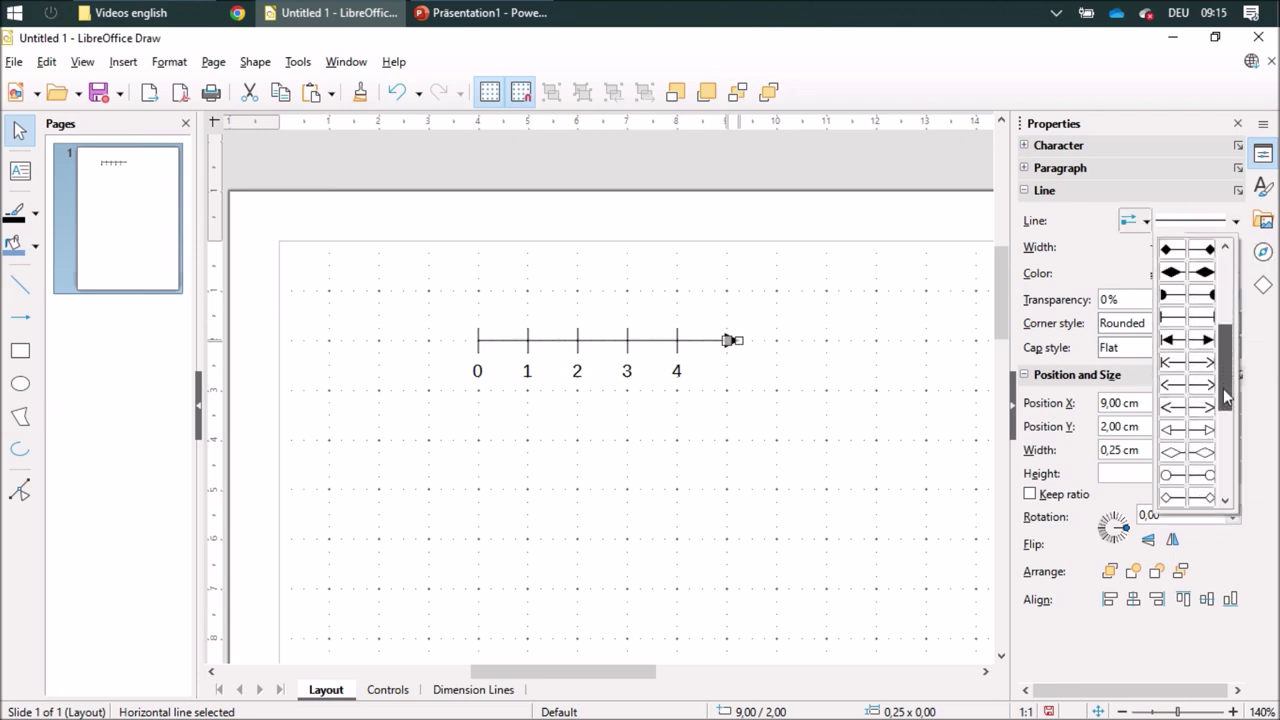
{"action": "left_click", "coordinate": [1130, 405]}
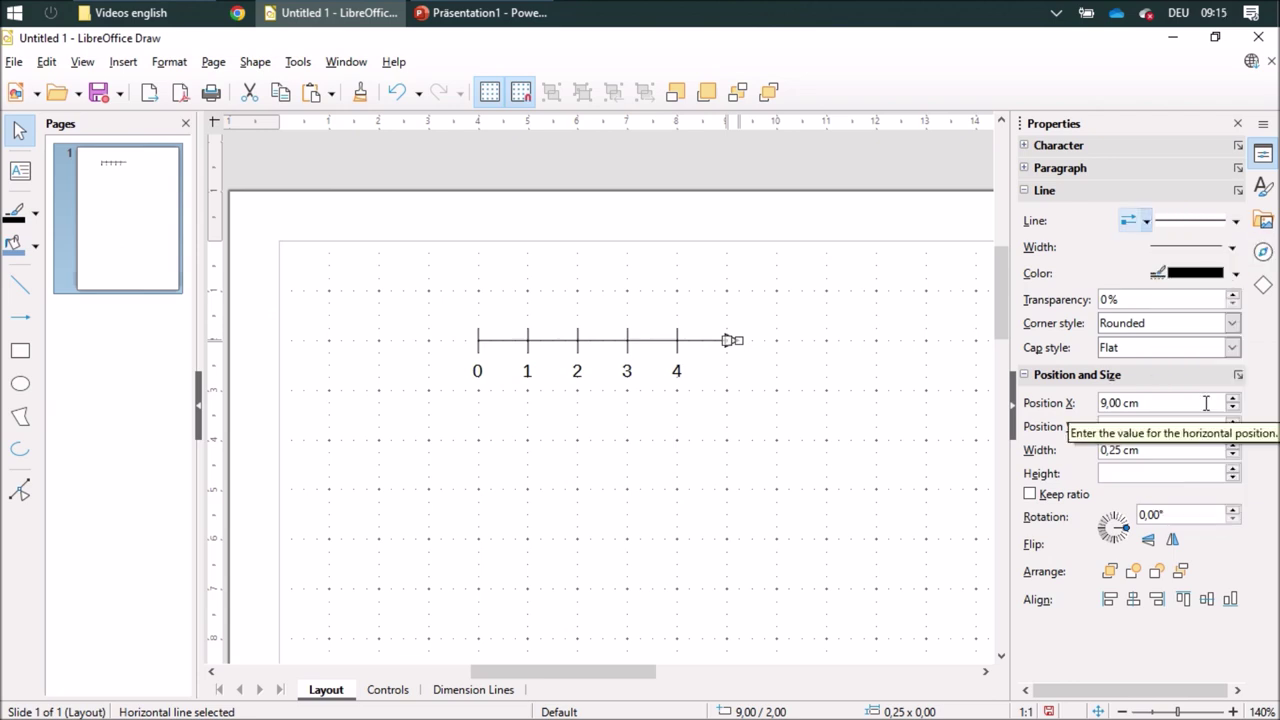
{"action": "left_click", "coordinate": [780, 481]}
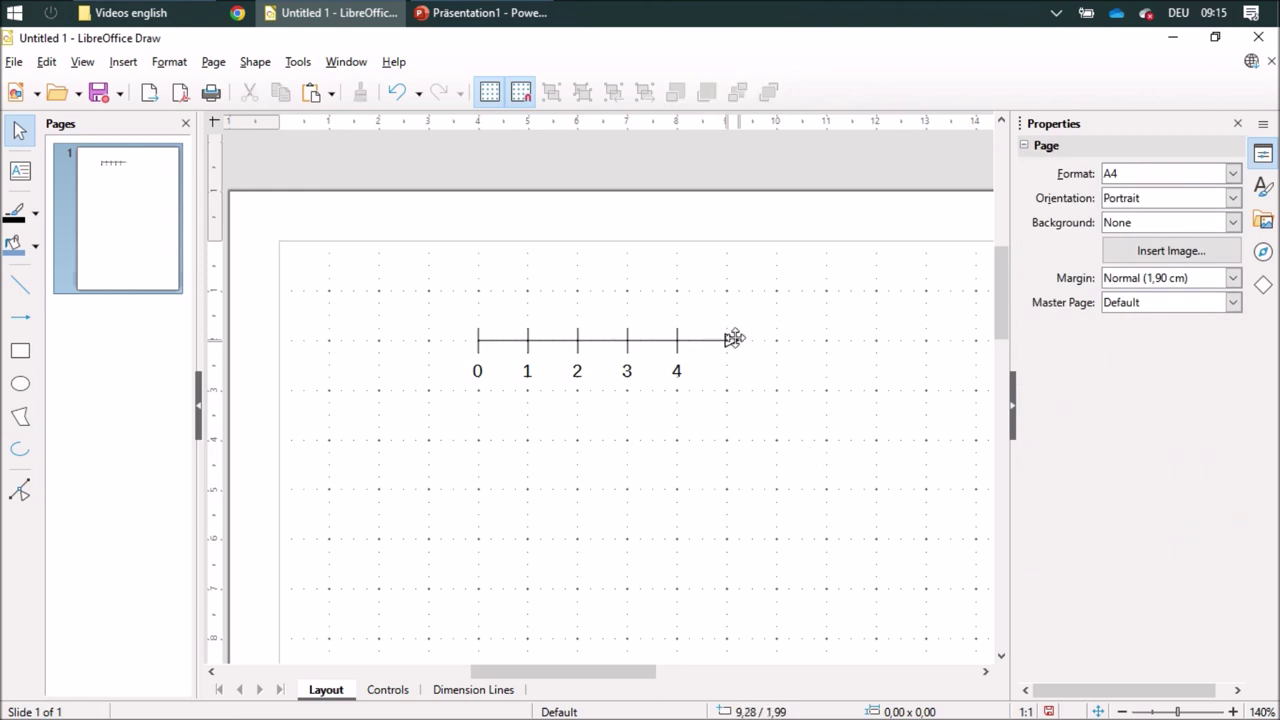
{"action": "left_click", "coordinate": [735, 338]}
{"action": "left_click", "coordinate": [821, 450]}
Group all six number-line parts and show the Gallery's Math theme
{"action": "left_click_drag", "start_coordinate": [370, 279], "coordinate": [903, 453]}
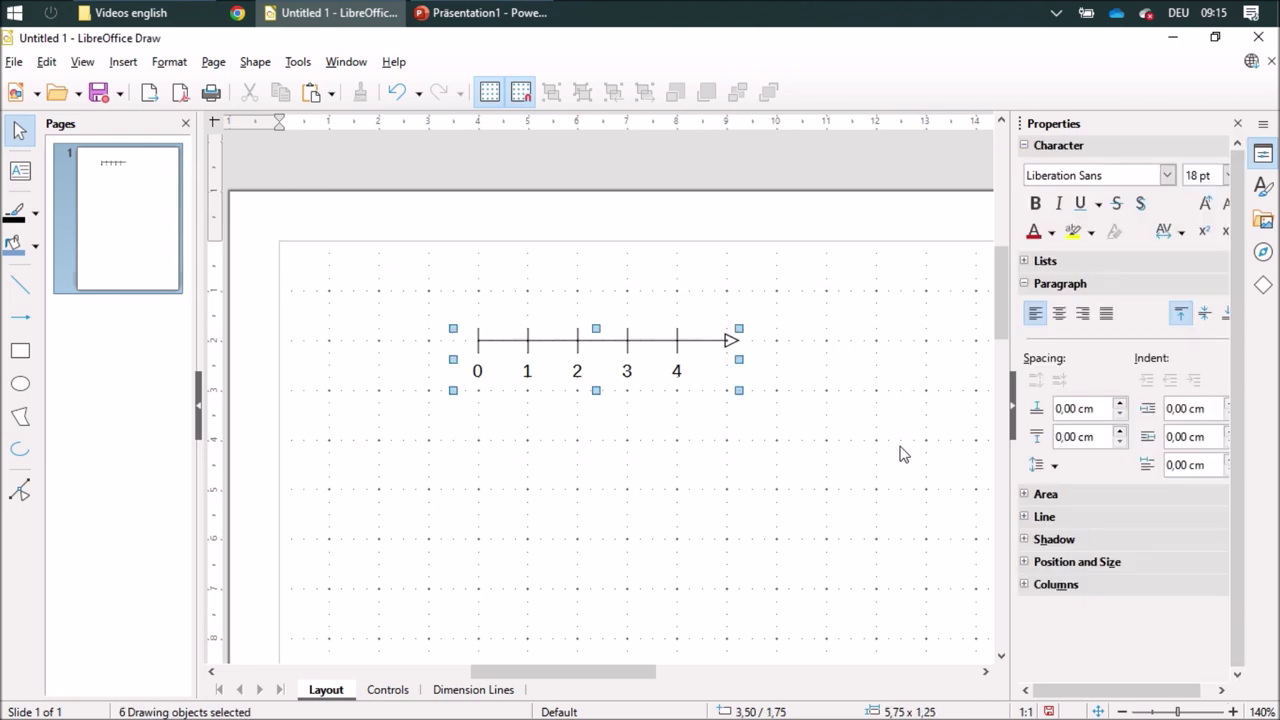
{"action": "left_click", "coordinate": [551, 92]}
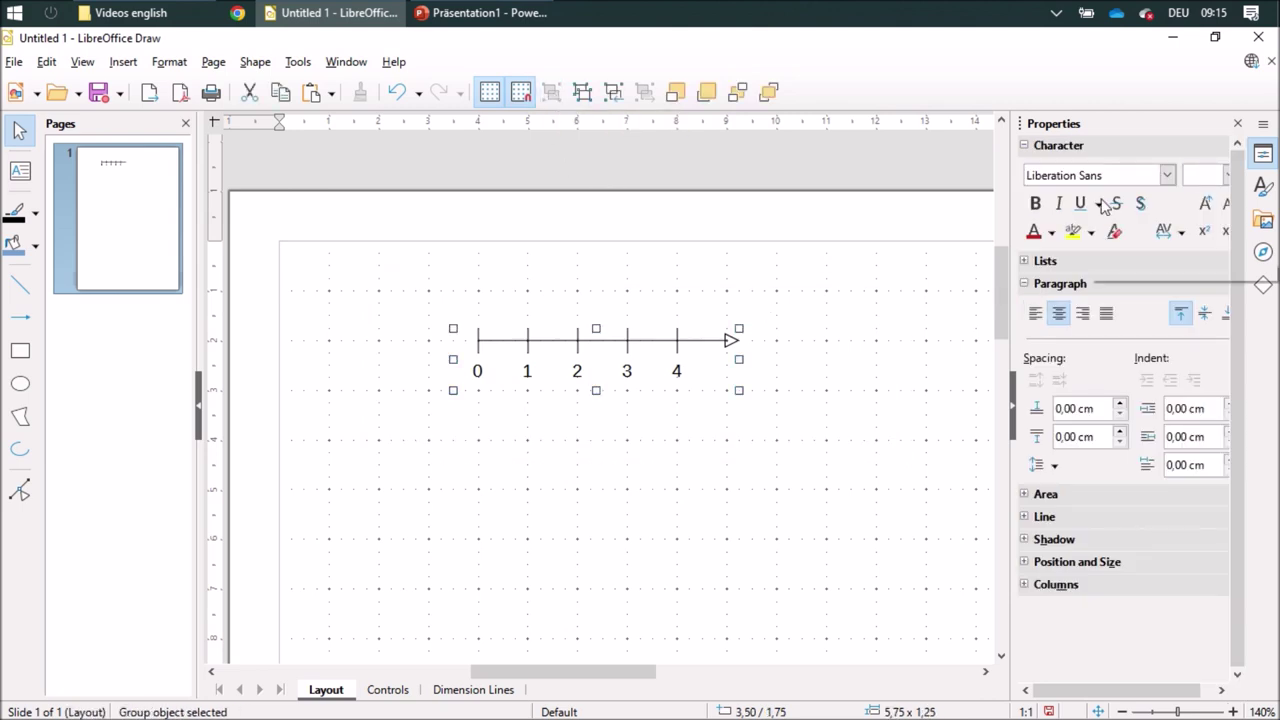
{"action": "left_click", "coordinate": [1265, 221]}
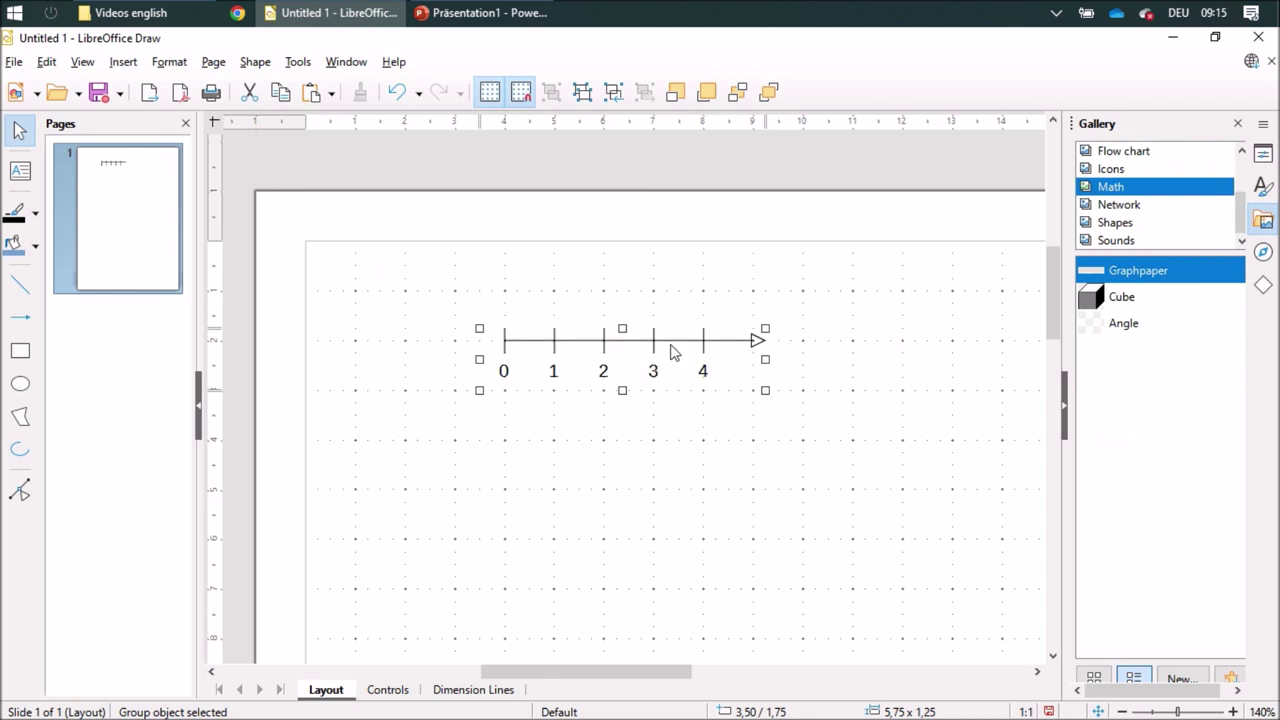
Drag the grouped number line into the Math theme as a new item
{"action": "left_click", "coordinate": [702, 340]}
{"action": "left_click", "coordinate": [717, 489]}
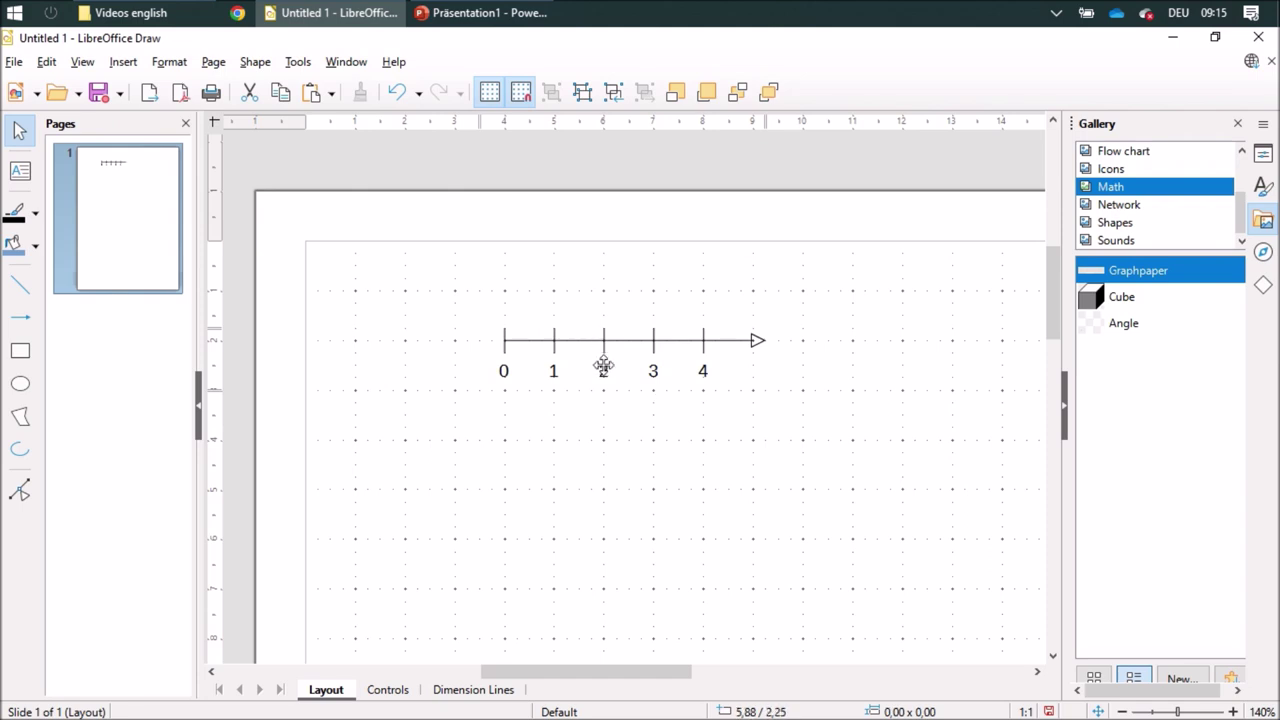
{"action": "left_click", "coordinate": [605, 342]}
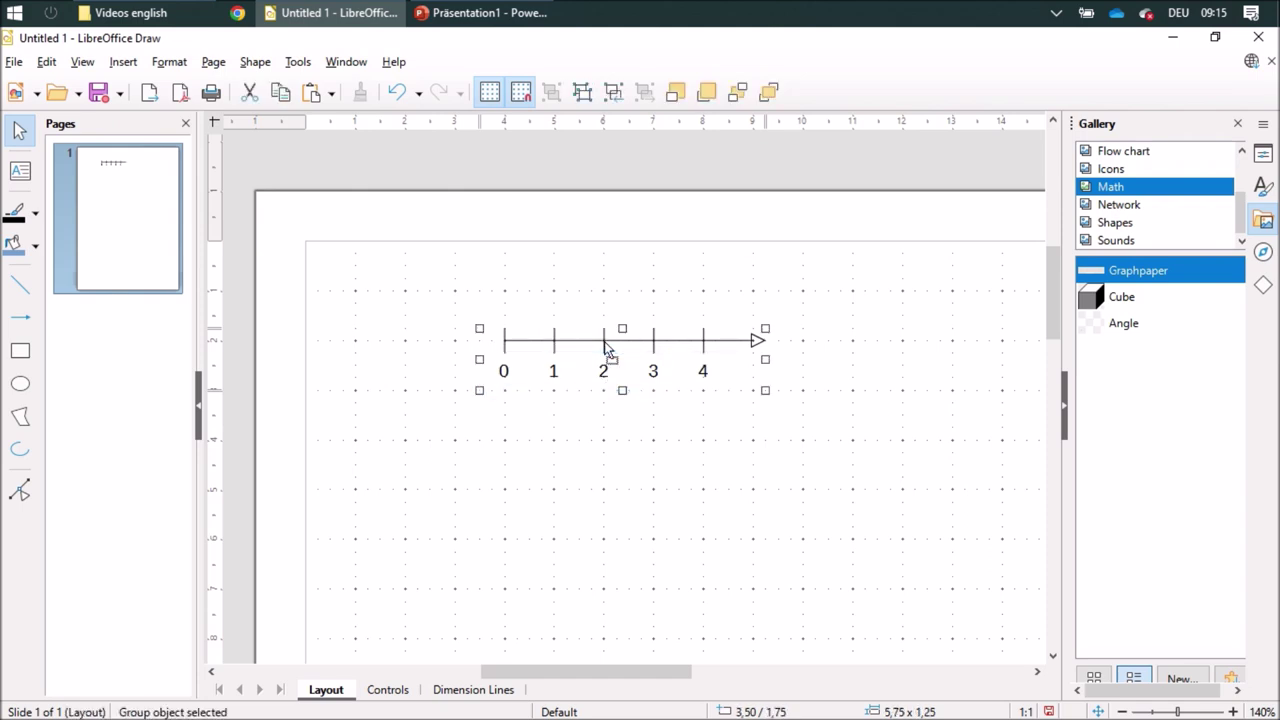
{"action": "left_click_drag", "start_coordinate": [607, 347], "coordinate": [1054, 427]}
{"action": "left_click_drag", "start_coordinate": [1142, 380], "coordinate": [1142, 382]}
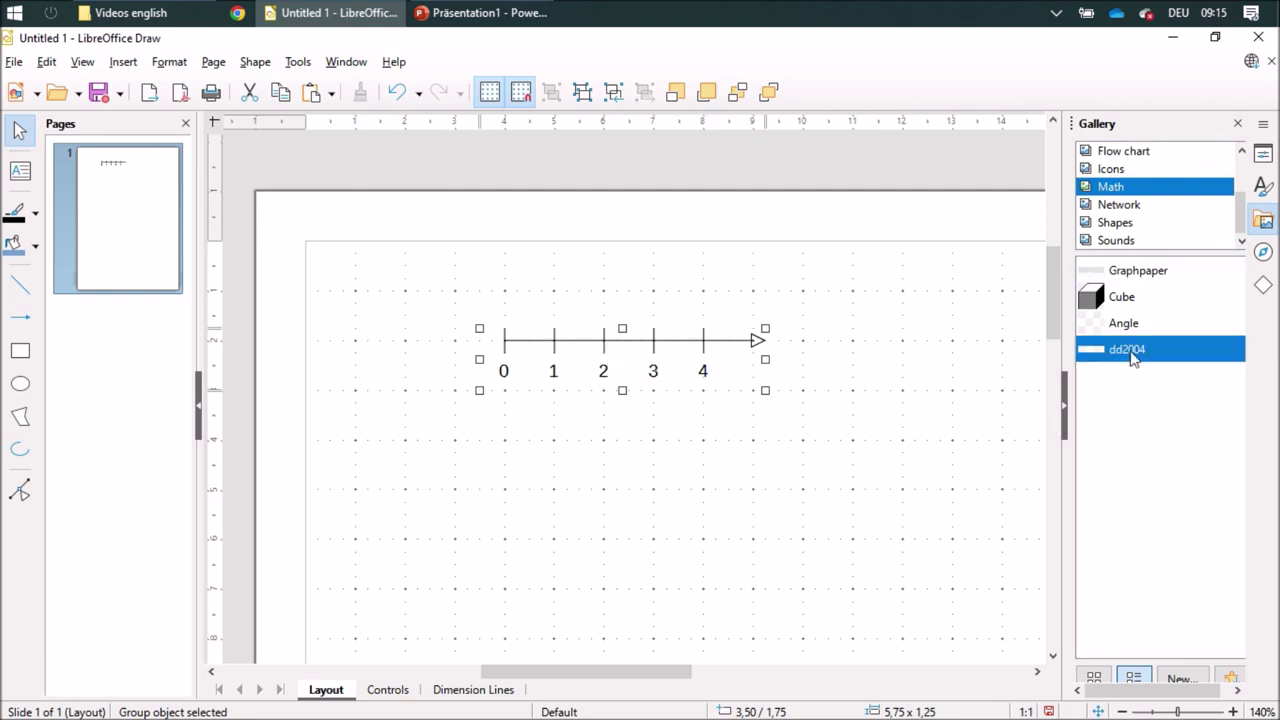
{"action": "right_click", "coordinate": [1132, 354]}
Title the new Math gallery item 'Numberline'
{"action": "left_click", "coordinate": [1177, 413]}
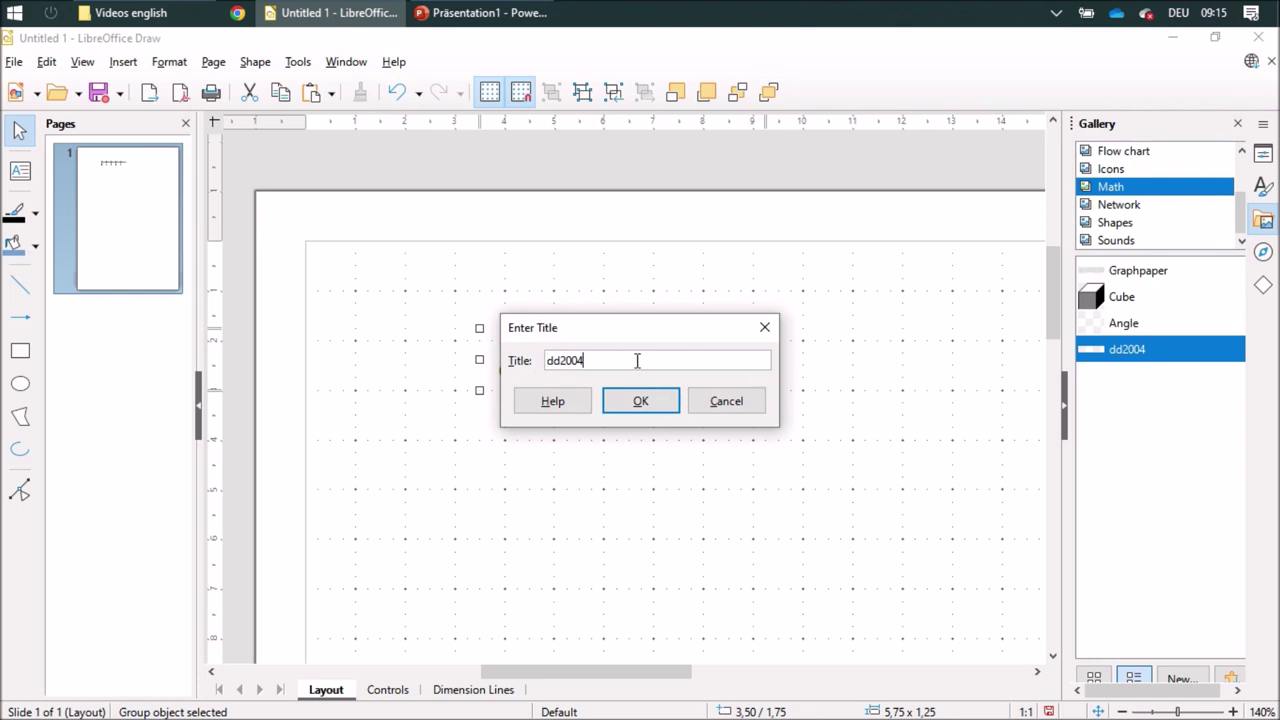
{"action": "left_click_drag", "start_coordinate": [637, 360], "coordinate": [483, 359]}
{"action": "type", "text": "Number"}
{"action": "type", "text": "line"}
{"action": "key", "text": "Return"}
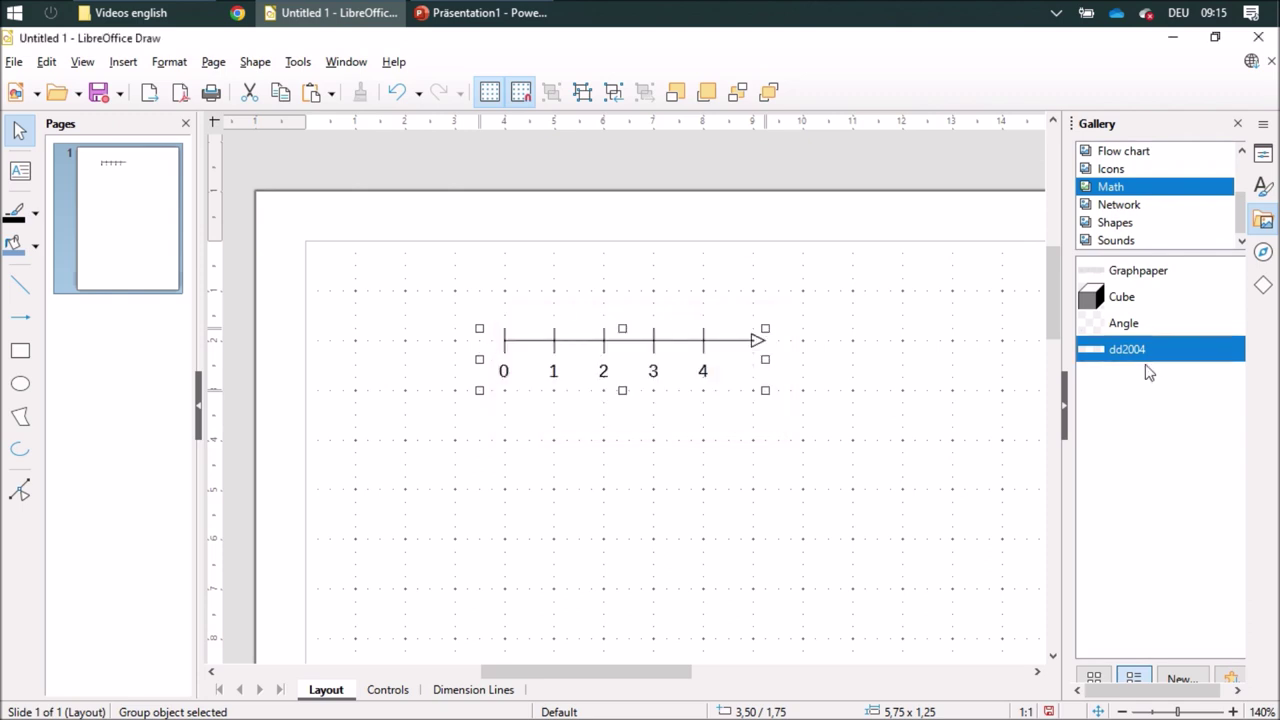